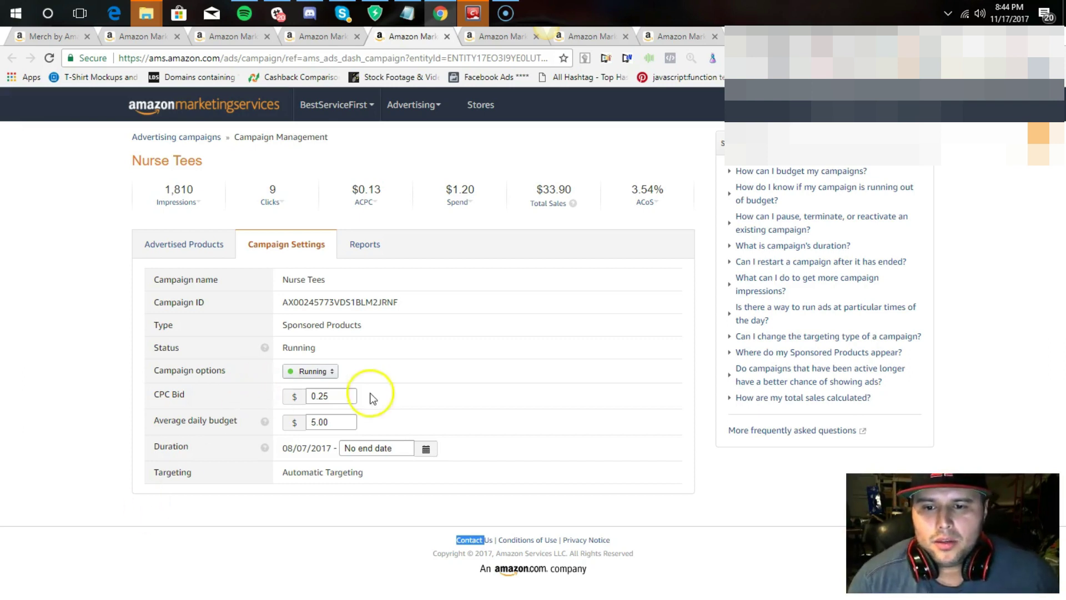
Highlight the $0.25 CPC bid in the Nurse Tees campaign settings.
{"action": "double_click", "coordinate": [333, 396]}
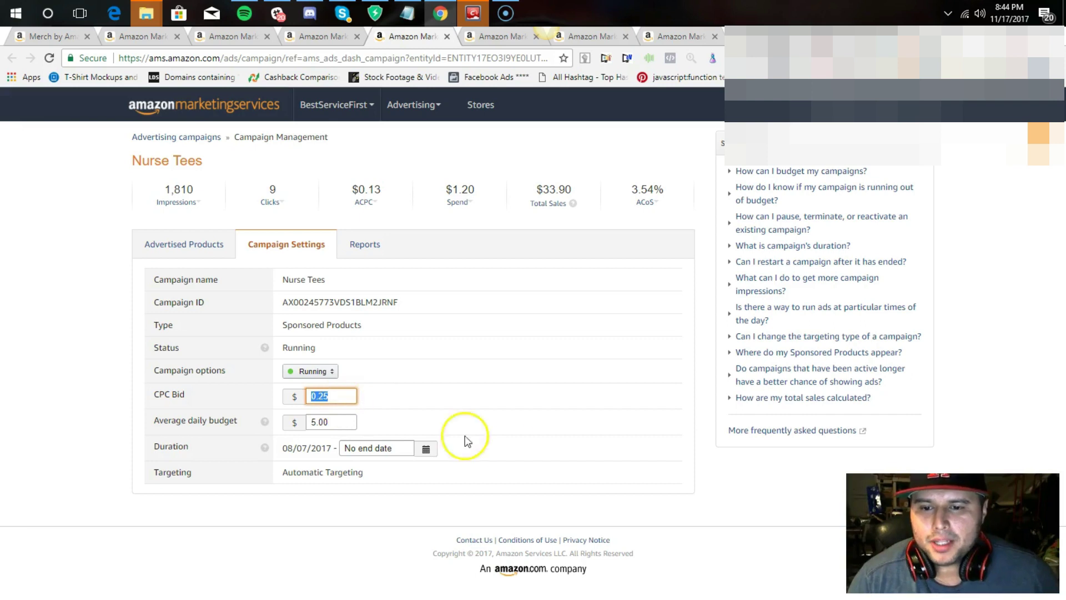
{"action": "left_click", "coordinate": [514, 453]}
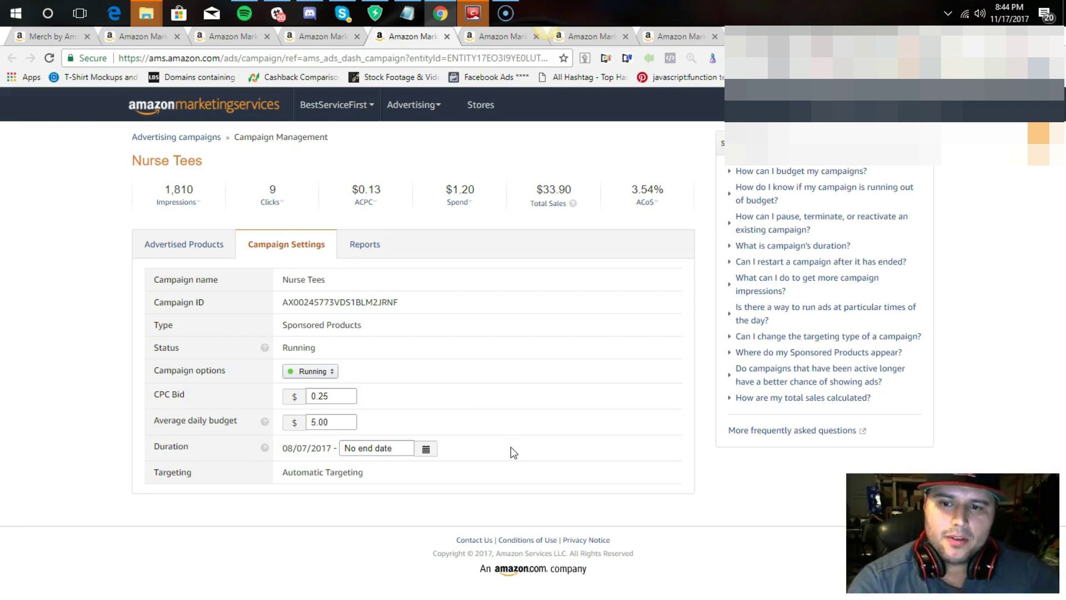
{"action": "mouse_move", "coordinate": [322, 22]}
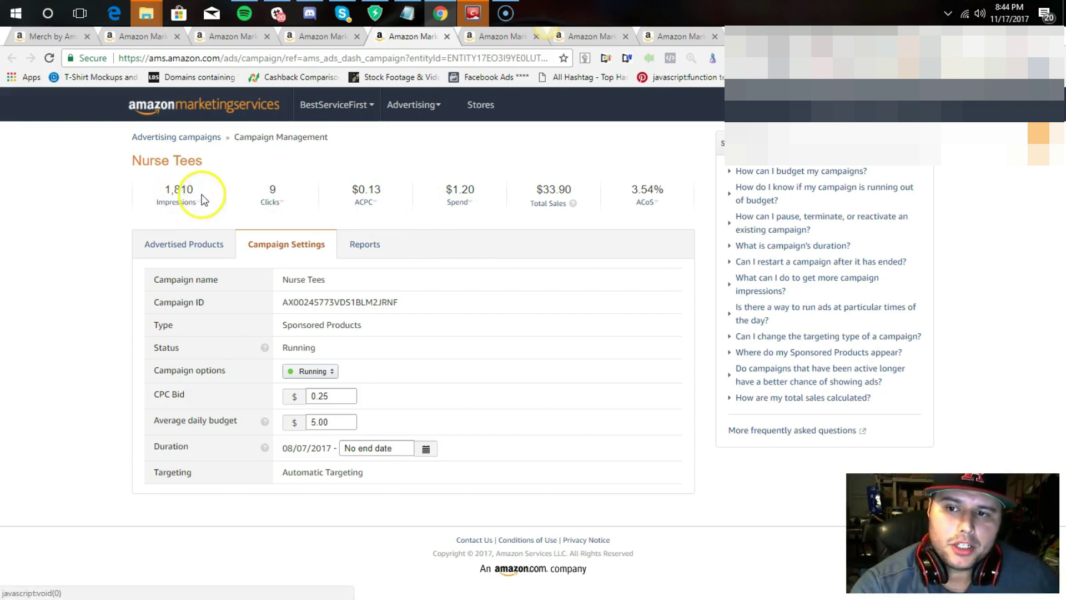
{"action": "double_click", "coordinate": [179, 190]}
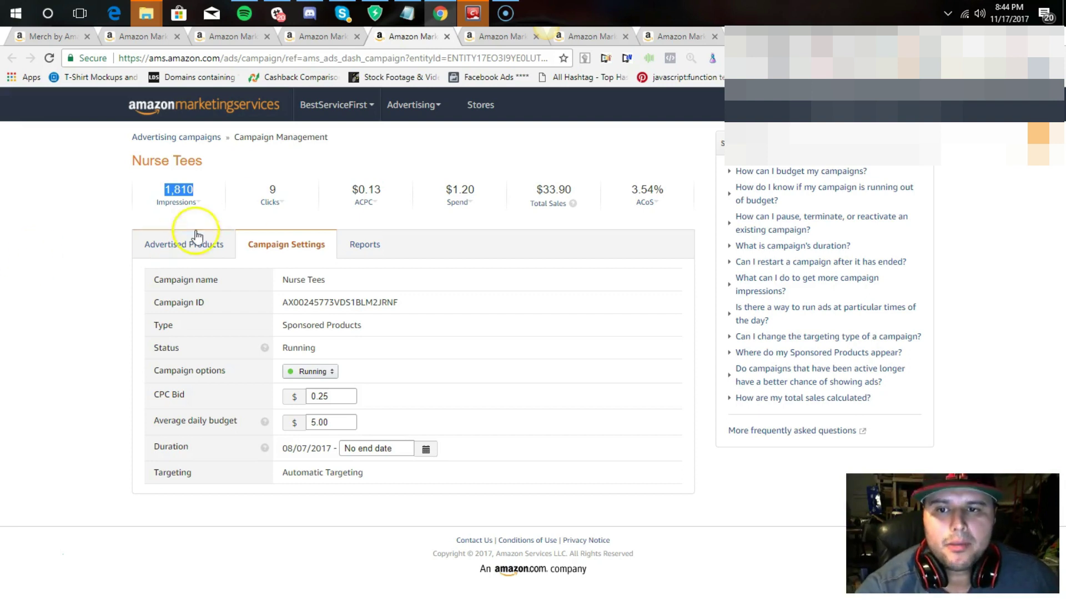
{"action": "double_click", "coordinate": [272, 190]}
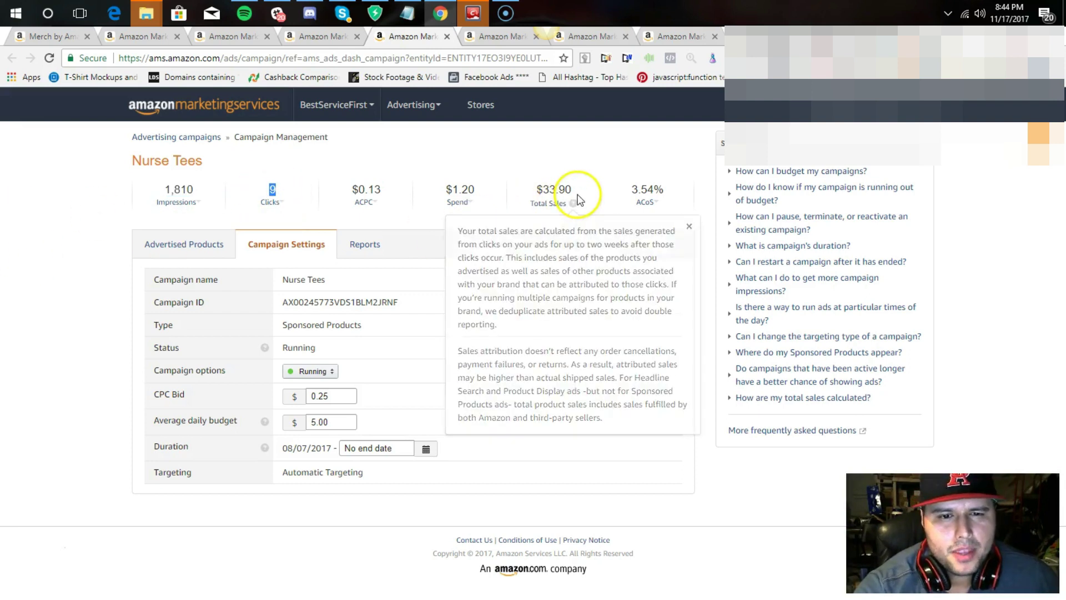
{"action": "double_click", "coordinate": [553, 190]}
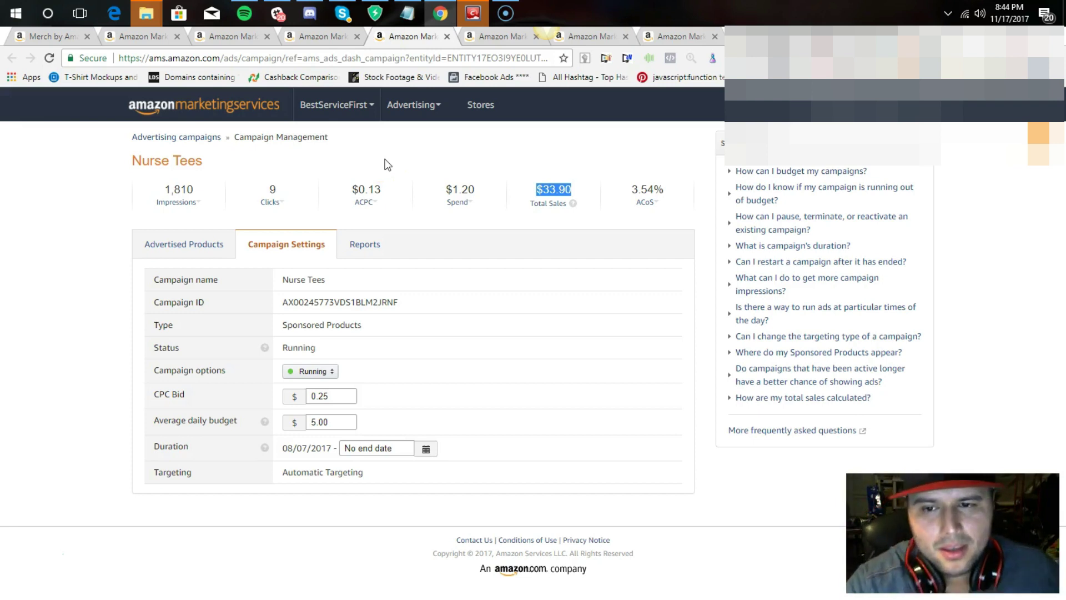
{"action": "double_click", "coordinate": [272, 190]}
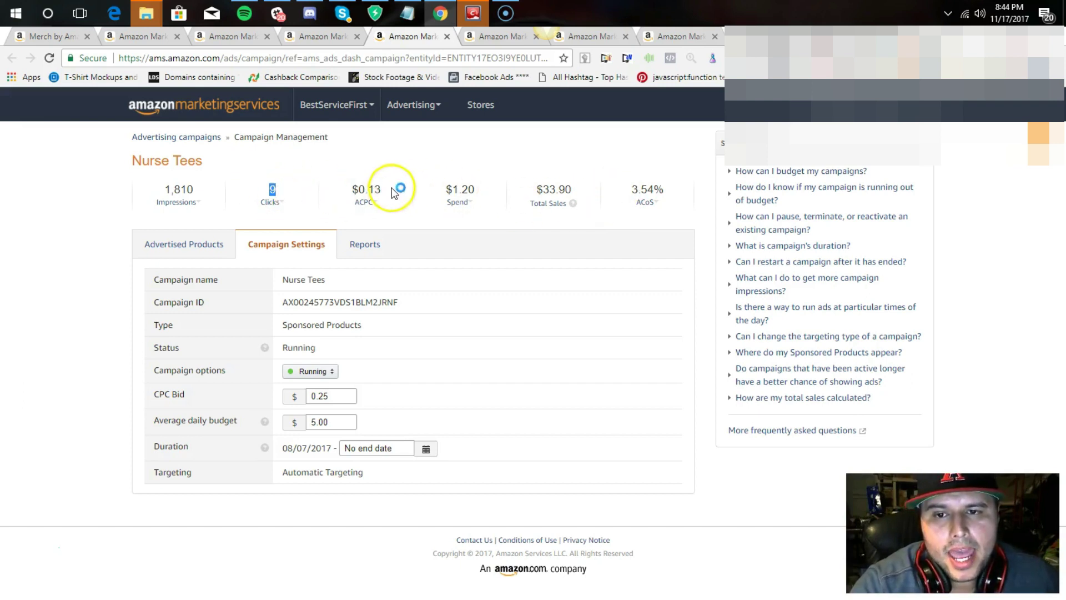
{"action": "double_click", "coordinate": [367, 189]}
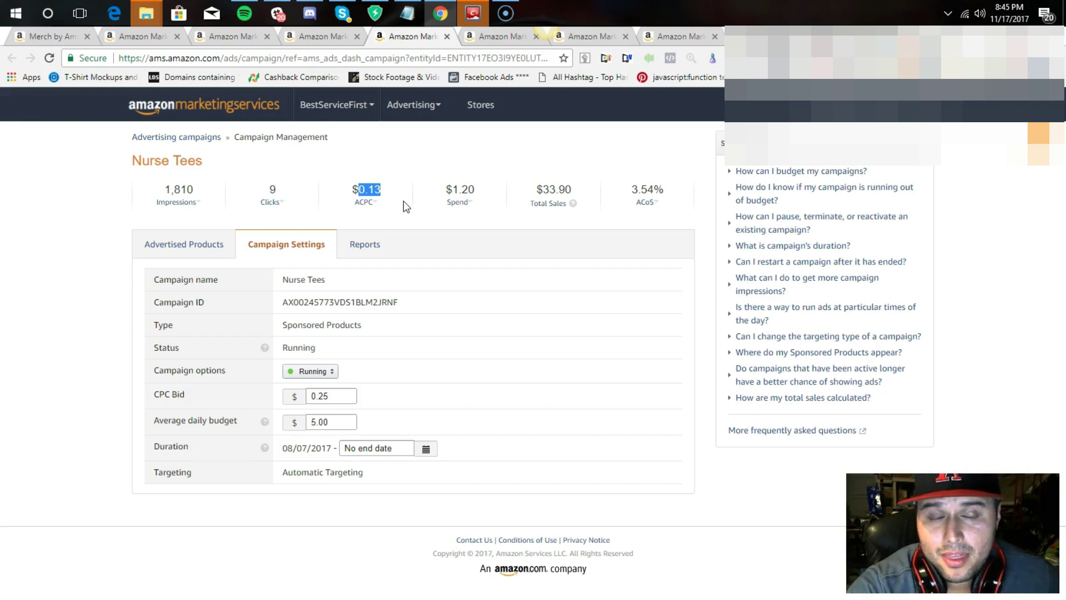
{"action": "triple_click", "coordinate": [388, 194]}
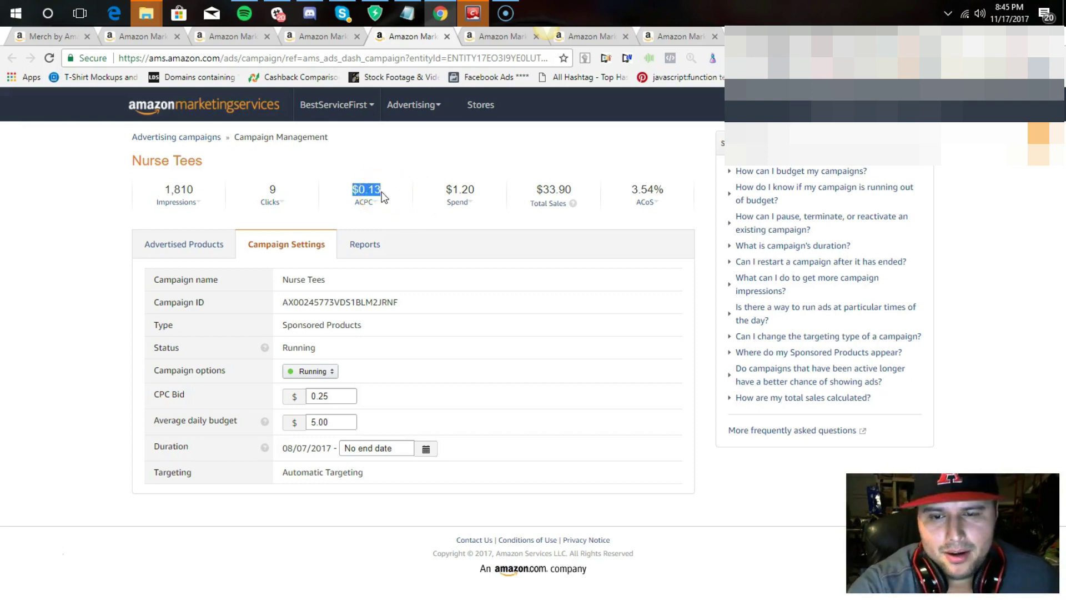
{"action": "left_click", "coordinate": [356, 188]}
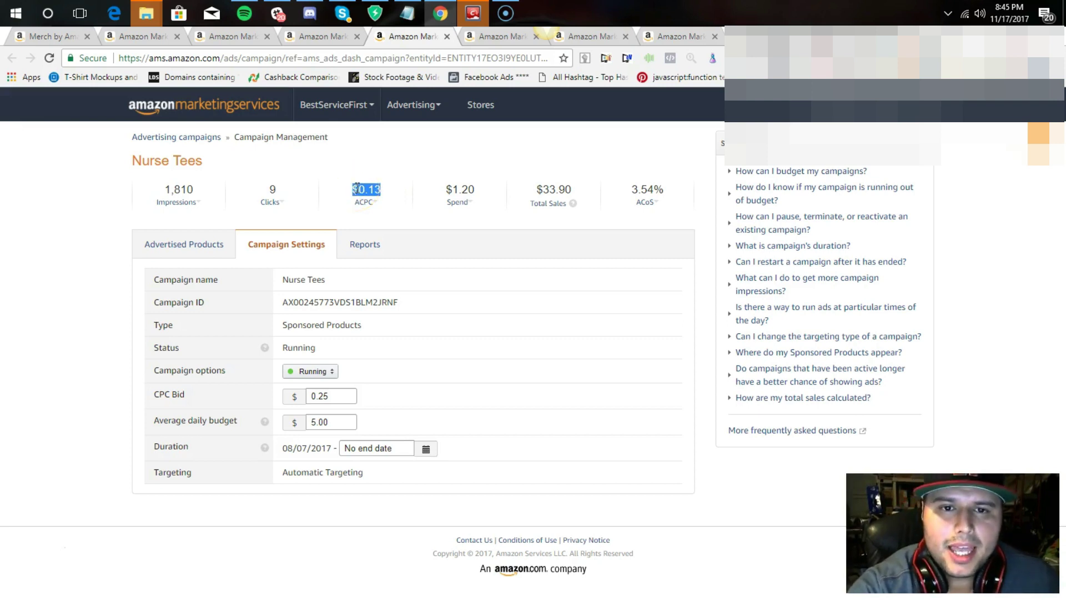
{"action": "left_click_drag", "start_coordinate": [210, 189], "coordinate": [162, 189]}
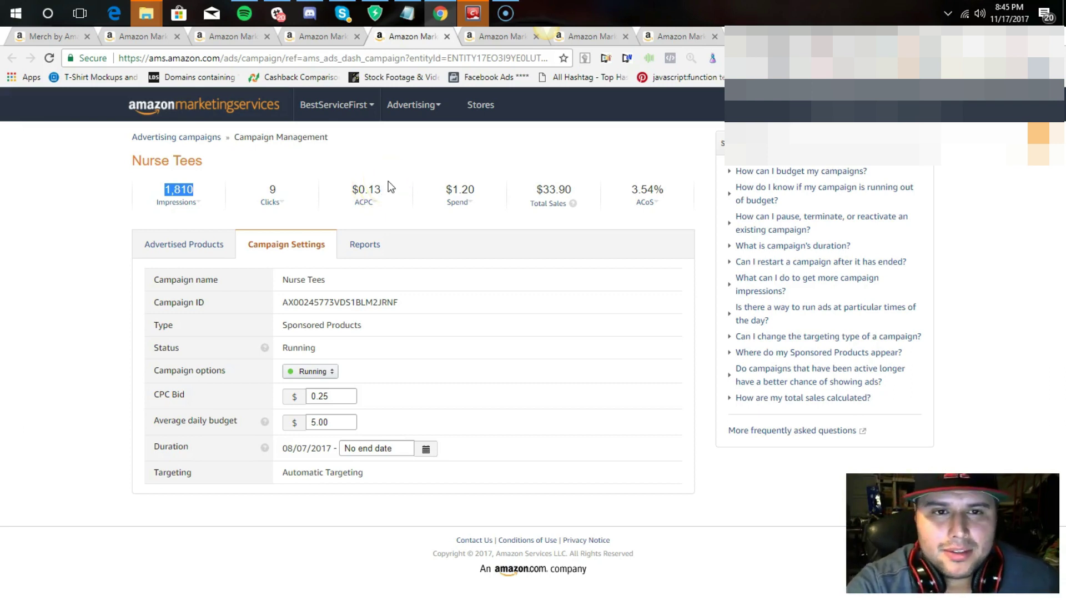
{"action": "left_click_drag", "start_coordinate": [395, 184], "coordinate": [378, 187]}
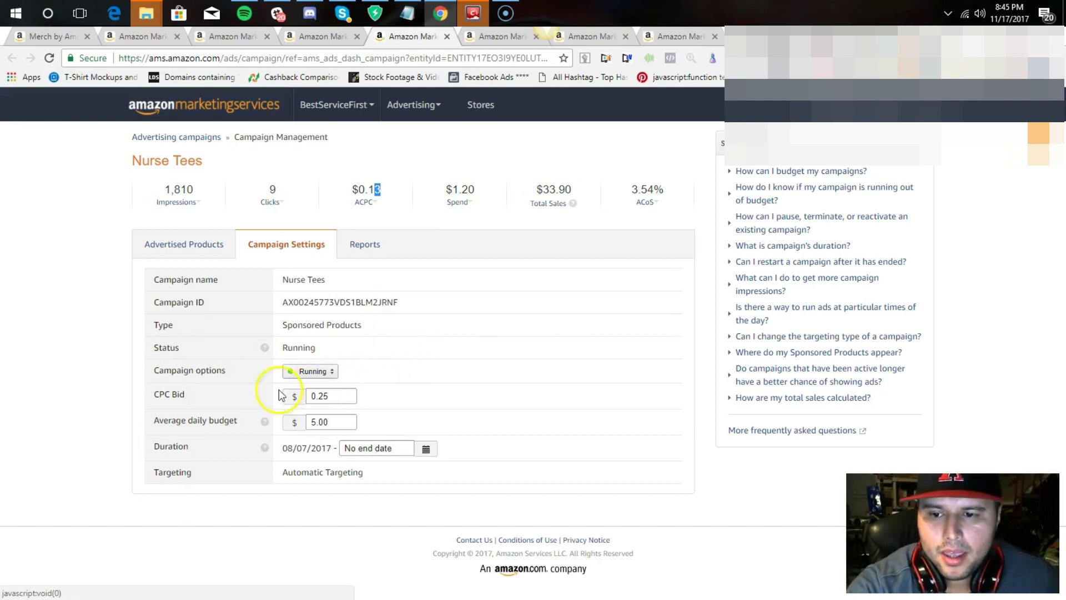
{"action": "left_click", "coordinate": [338, 391]}
{"action": "key", "text": "BackSpace"}
{"action": "key", "text": "BackSpace"}
{"action": "type", "text": "02"}
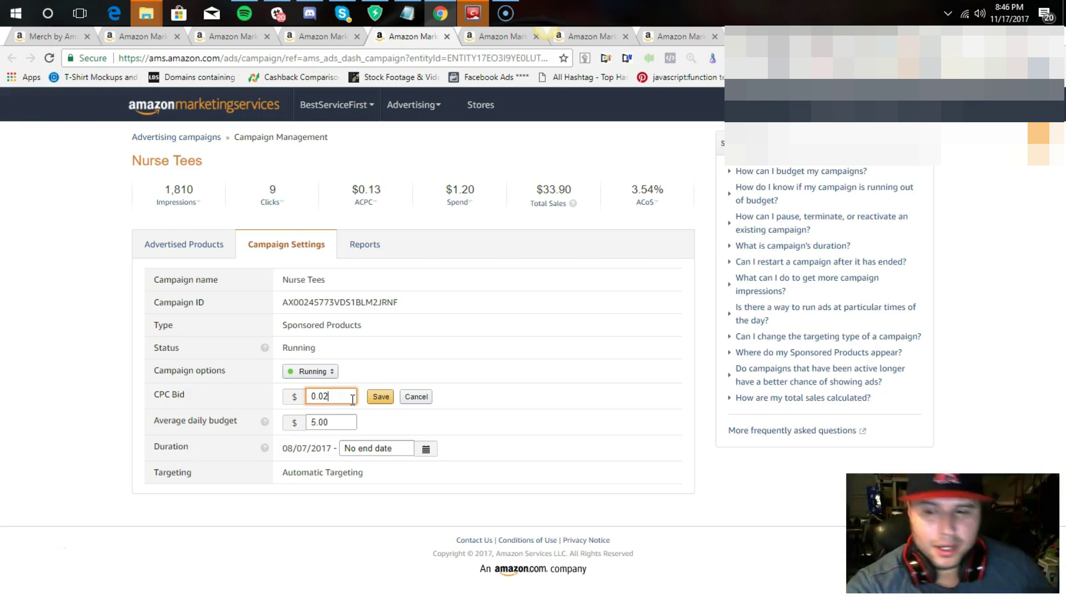
{"action": "key", "text": "BackSpace"}
{"action": "key", "text": "BackSpace"}
{"action": "type", "text": "50"}
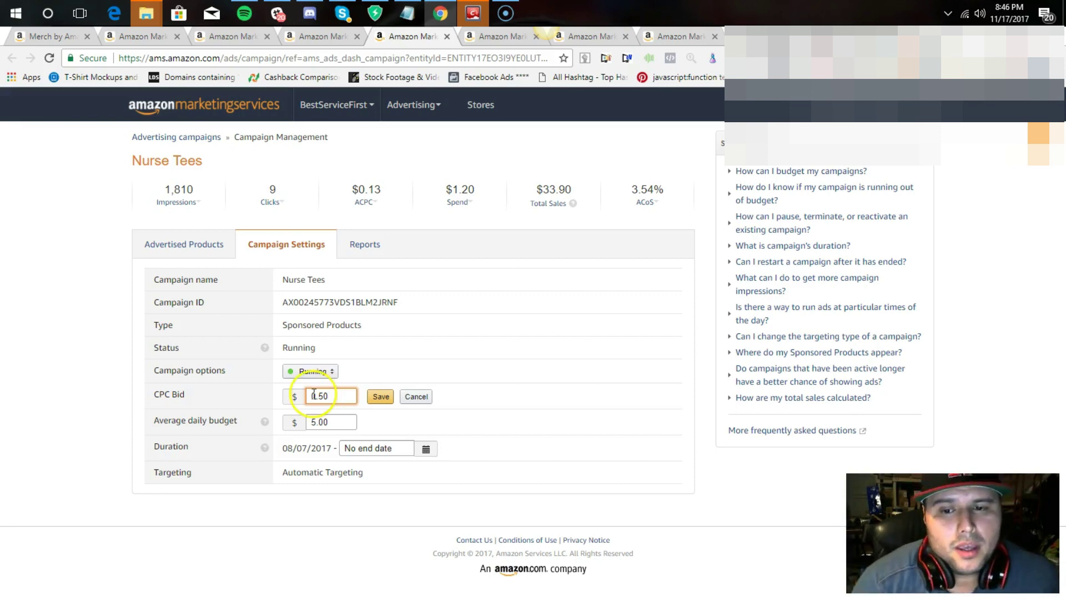
{"action": "left_click_drag", "start_coordinate": [389, 189], "coordinate": [352, 188]}
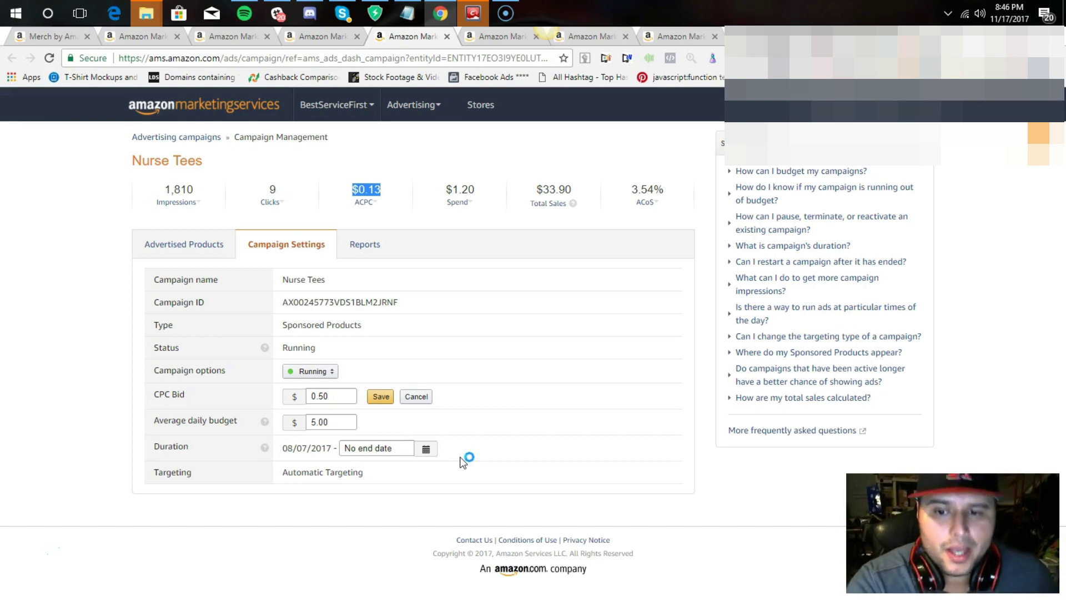
{"action": "left_click", "coordinate": [336, 401]}
{"action": "key", "text": "BackSpace"}
{"action": "key", "text": "BackSpace"}
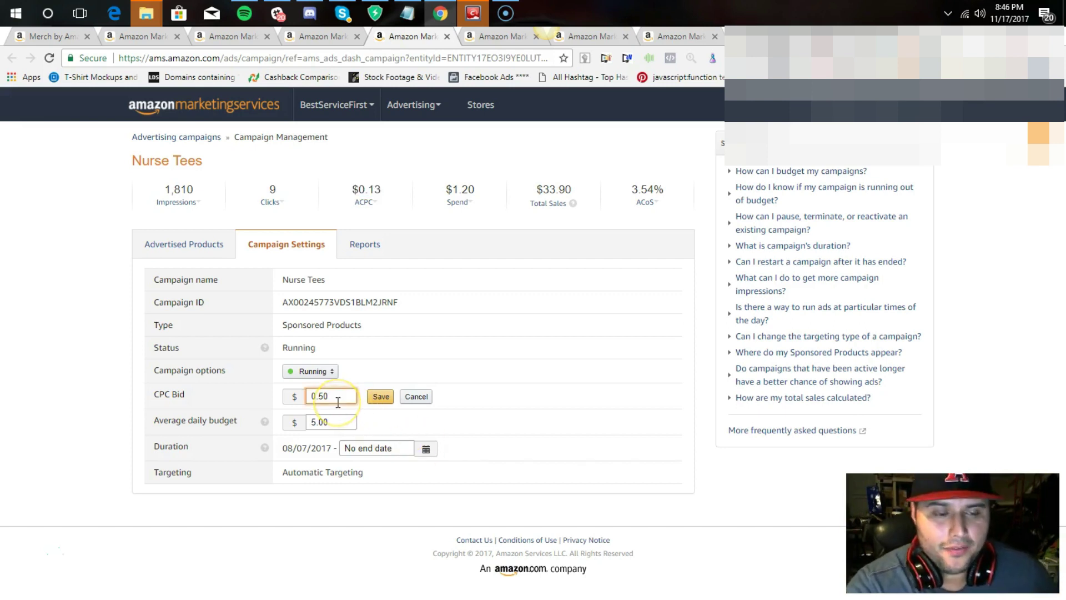
{"action": "type", "text": "25"}
{"action": "key", "text": "Return"}
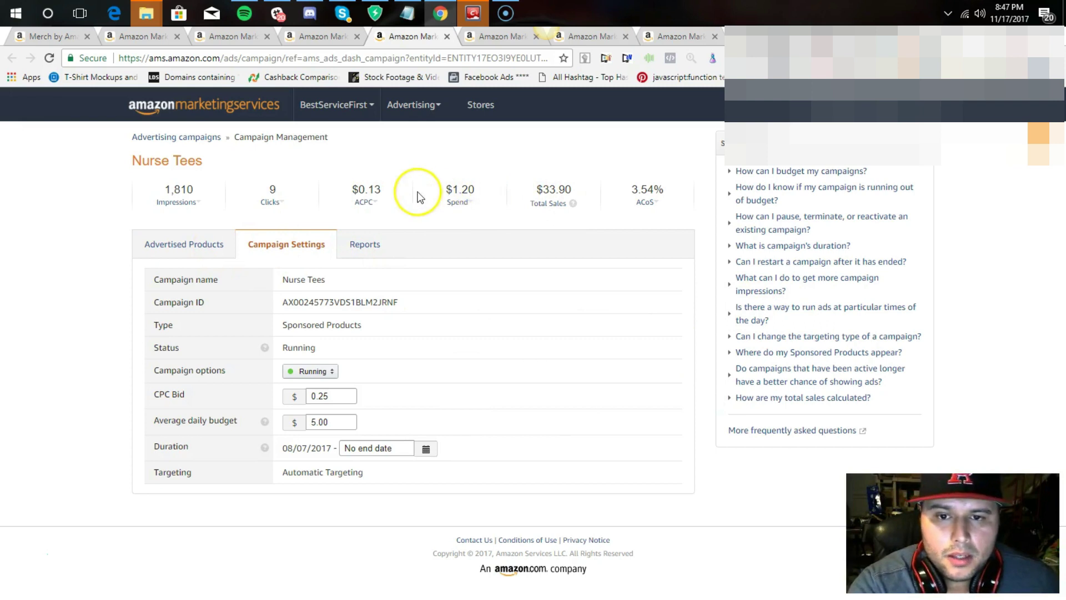
{"action": "left_click_drag", "start_coordinate": [476, 190], "coordinate": [438, 191]}
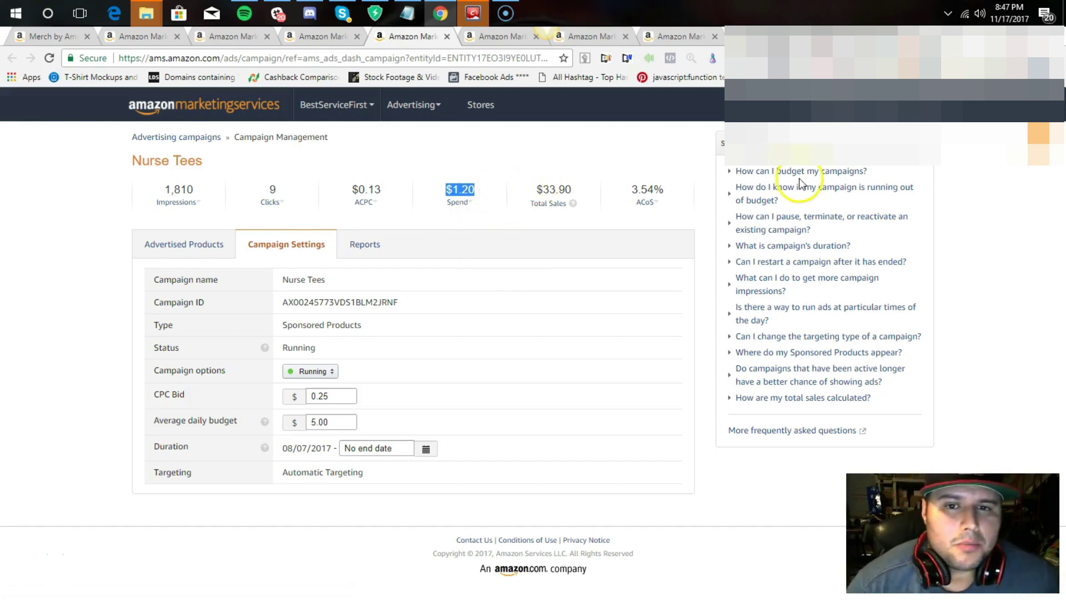
From Advertised Products, open the Cool Registered Nurse Funny Love Novelty T-Shirt's Amazon page.
{"action": "left_click", "coordinate": [185, 245]}
{"action": "left_click", "coordinate": [315, 394]}
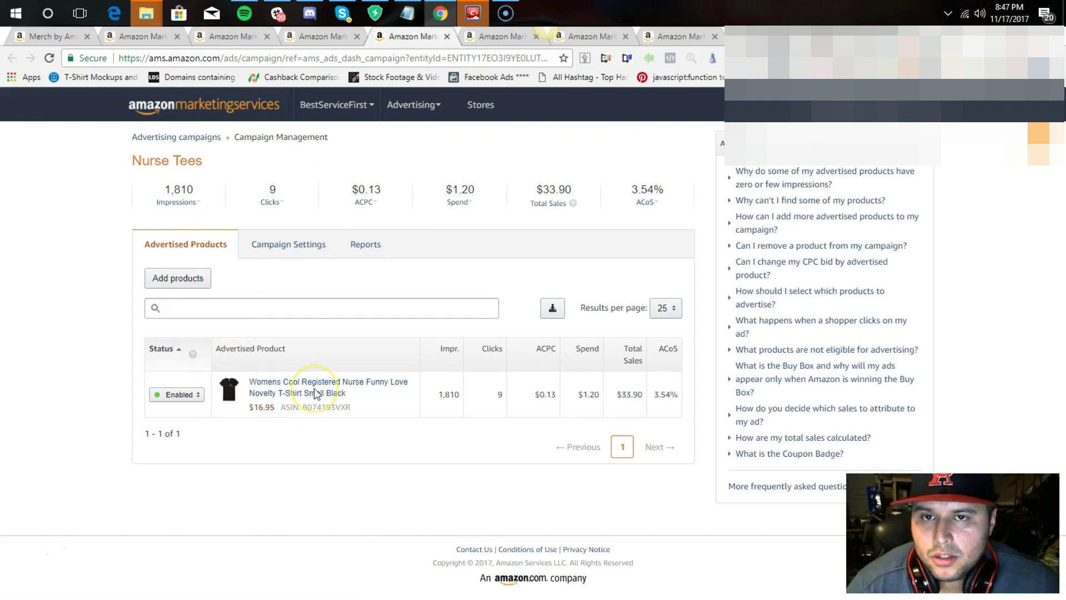
{"action": "left_click", "coordinate": [315, 393]}
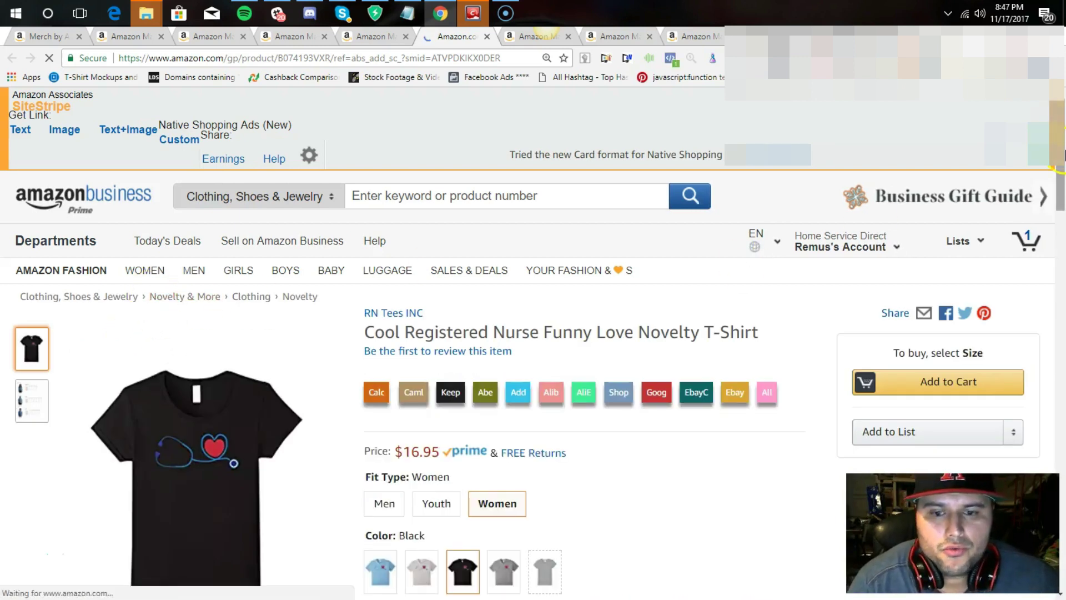
{"action": "scroll", "coordinate": [1000, 277], "scroll_direction": "down", "scroll_amount": 1}
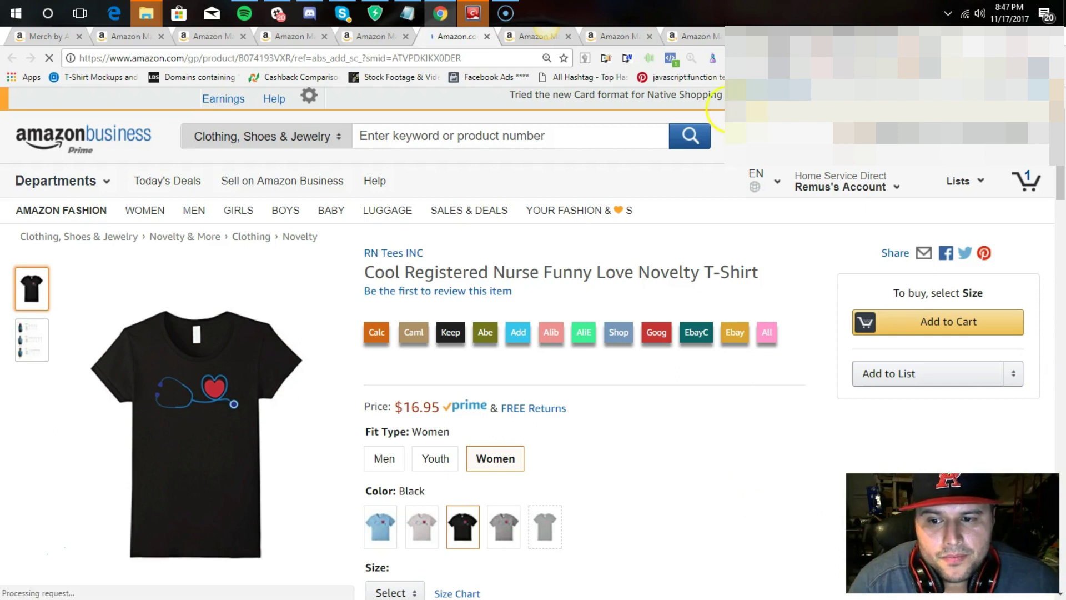
{"action": "mouse_move", "coordinate": [327, 440]}
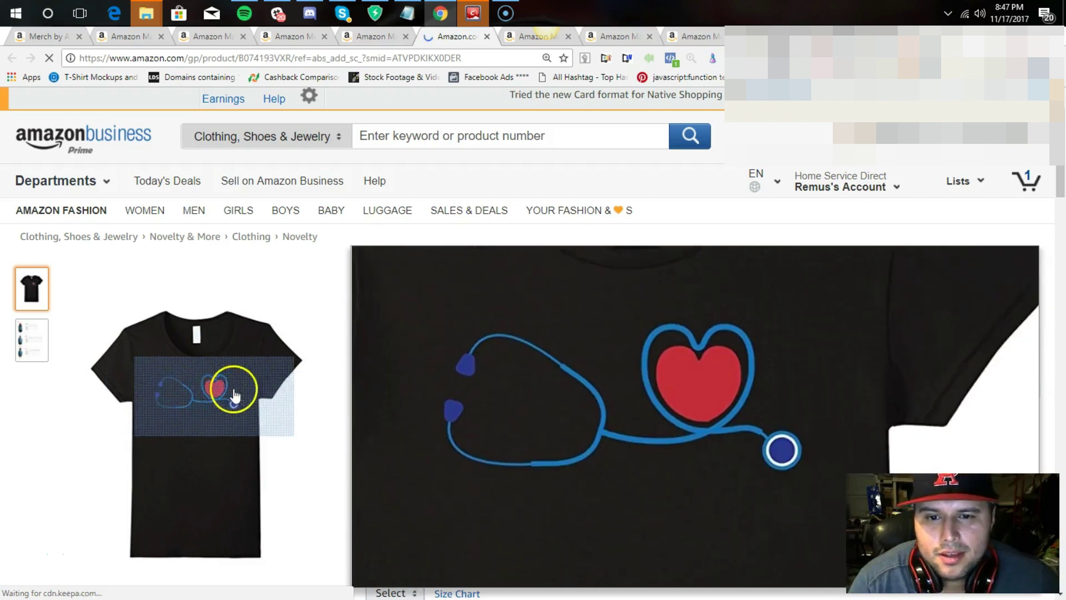
{"action": "scroll", "coordinate": [589, 300], "scroll_direction": "down", "scroll_amount": 3}
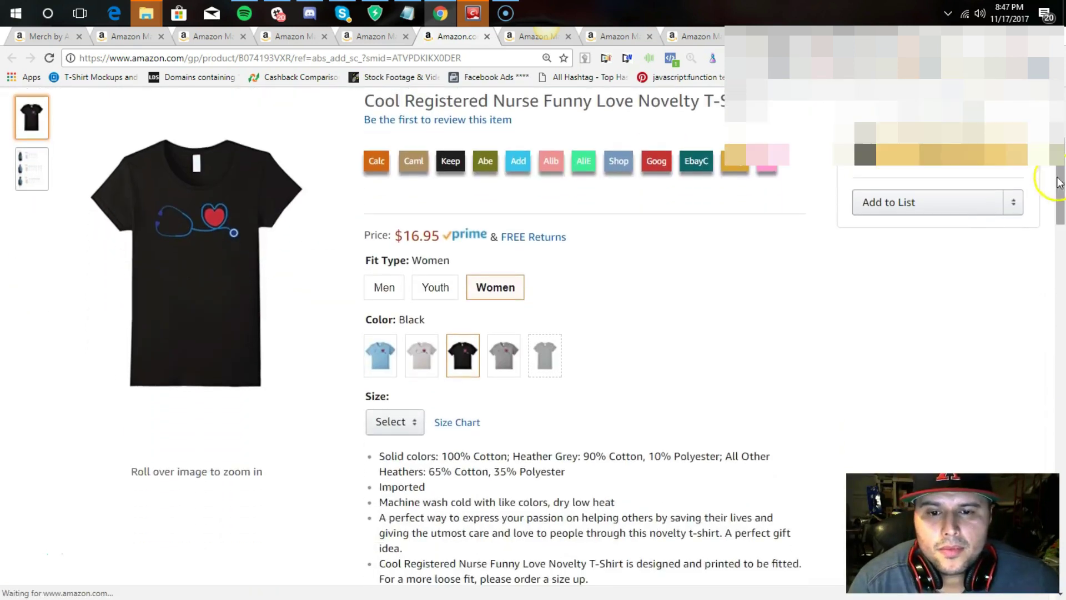
{"action": "left_click", "coordinate": [466, 355]}
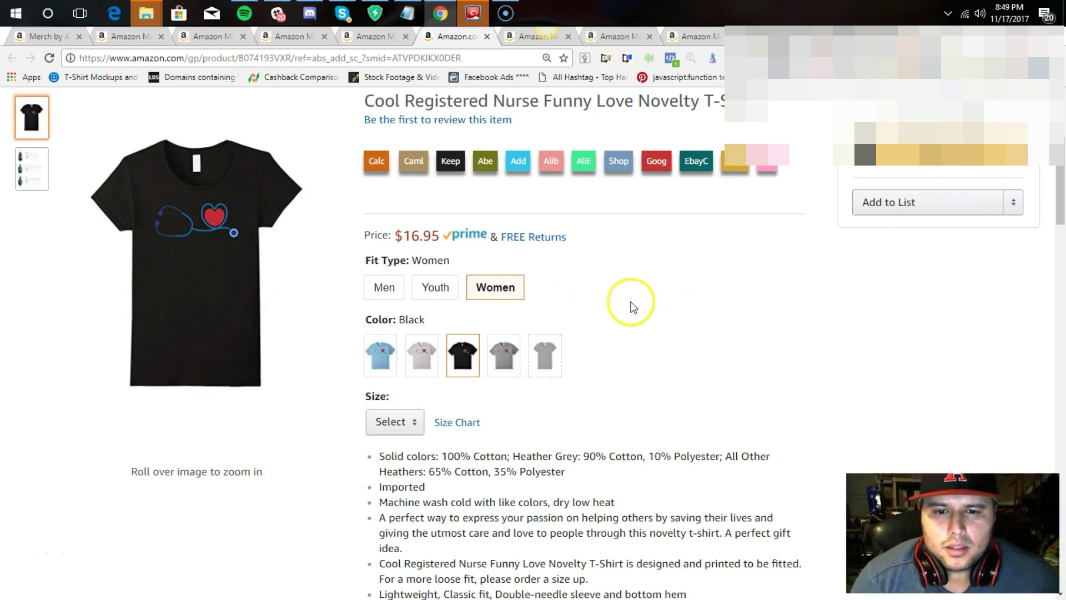
Choose the Female Large shirt size and select ASIN B0741C5796 in the page address.
{"action": "left_click", "coordinate": [409, 423]}
{"action": "left_click", "coordinate": [433, 379]}
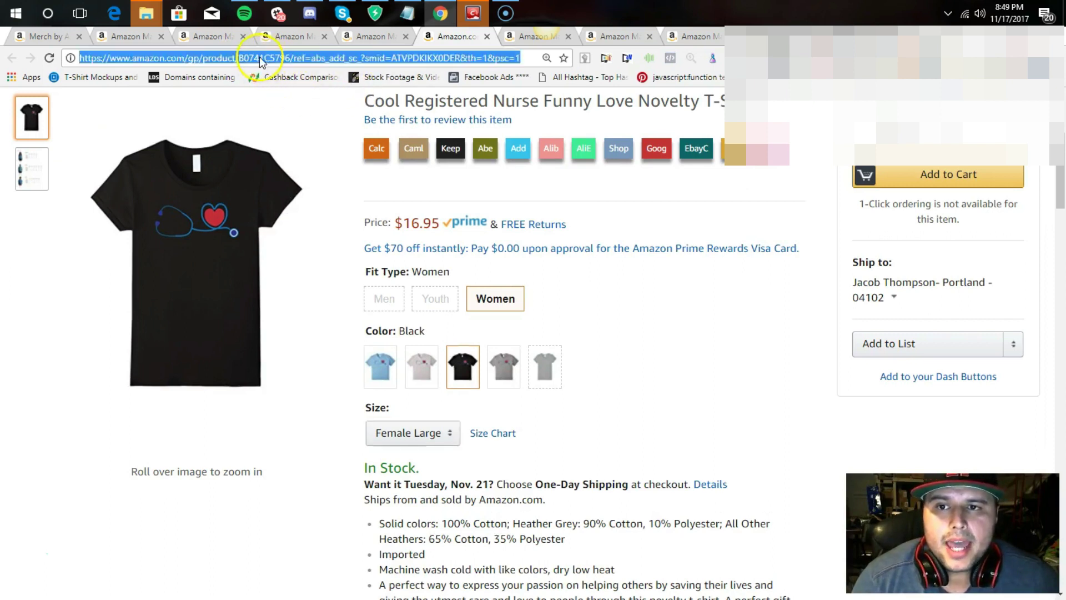
{"action": "double_click", "coordinate": [259, 57]}
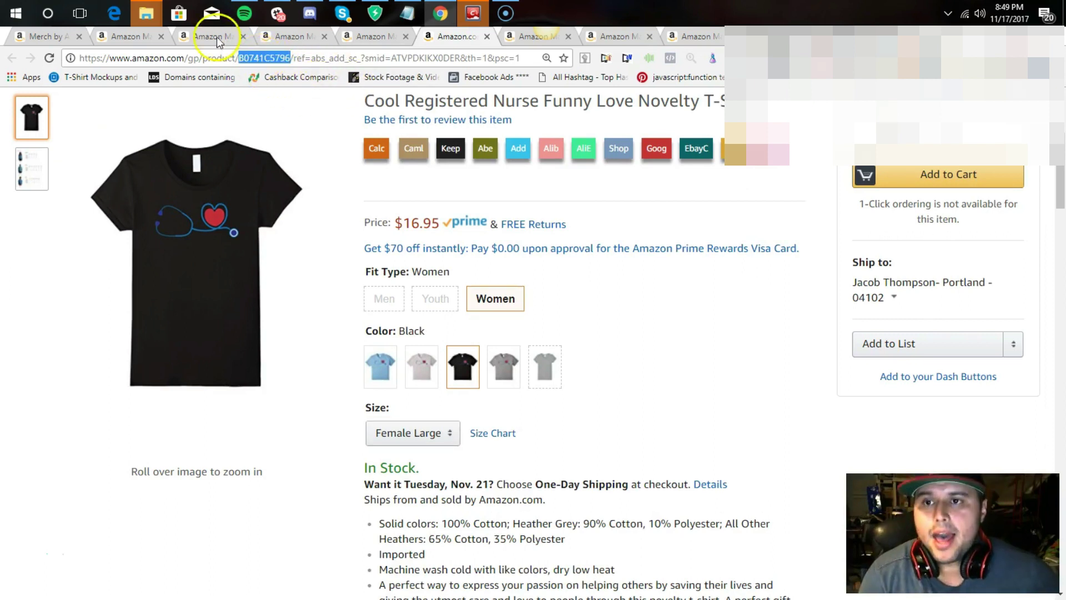
{"action": "left_click", "coordinate": [129, 34]}
Pick Sponsored Products as the campaign type and search the Amazon catalog for B0741C5796.
{"action": "left_click", "coordinate": [246, 318]}
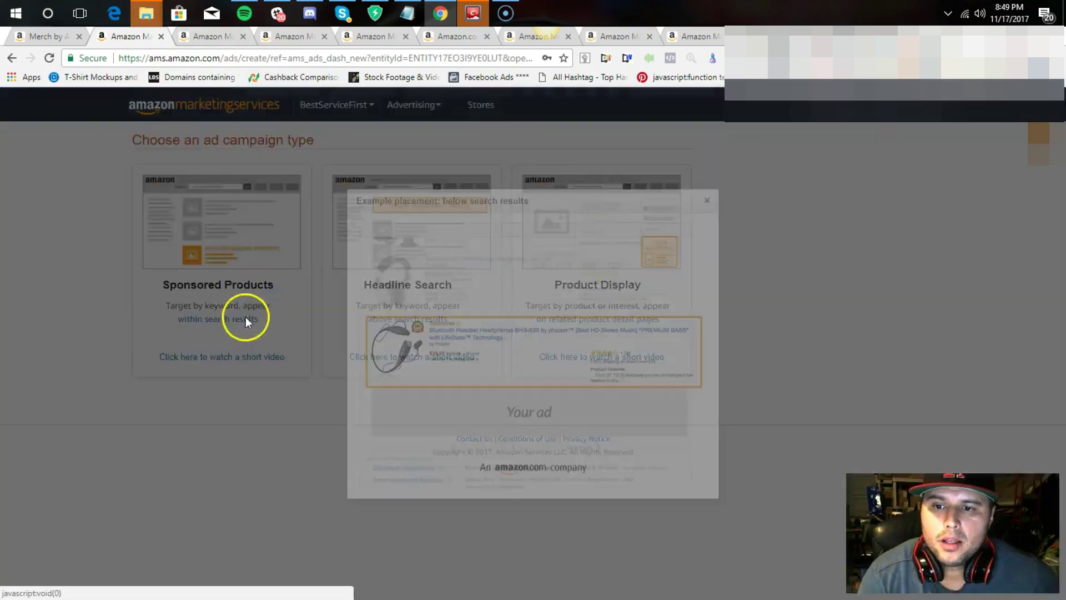
{"action": "left_click", "coordinate": [708, 201]}
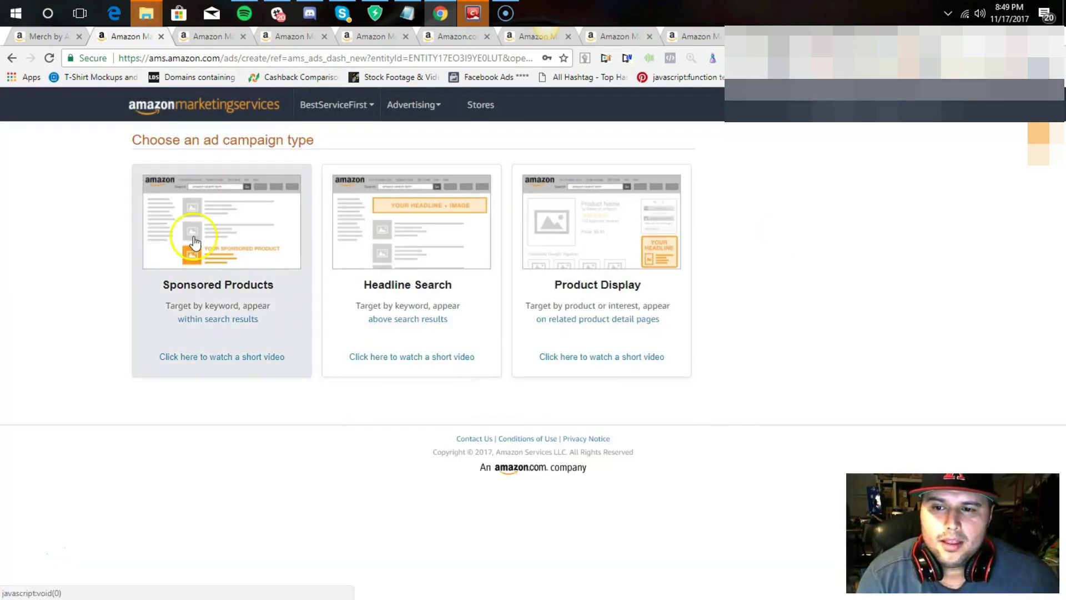
{"action": "left_click", "coordinate": [136, 289]}
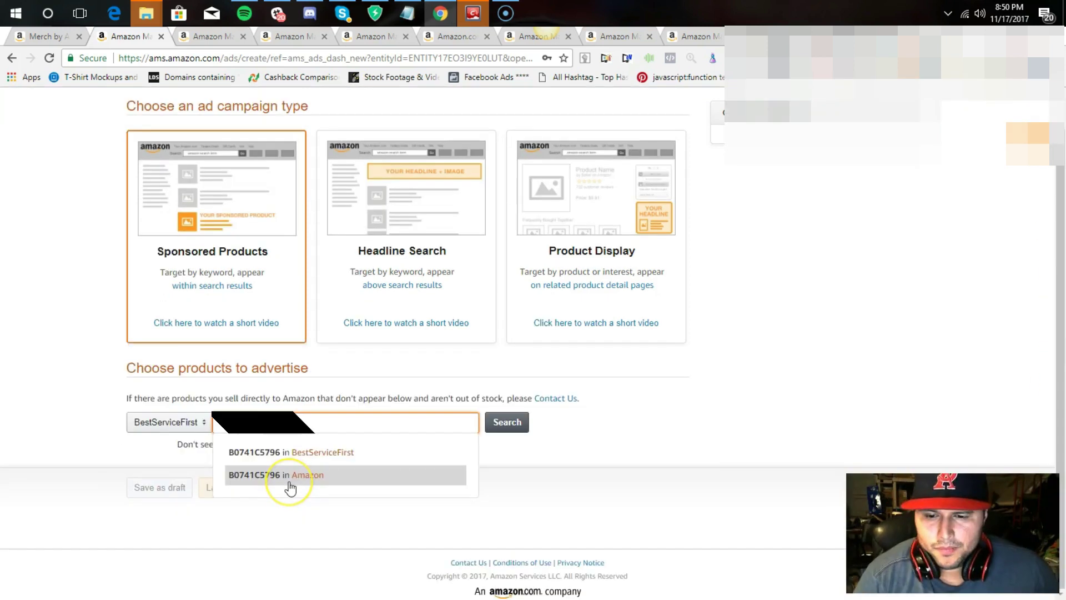
{"action": "left_click", "coordinate": [289, 483]}
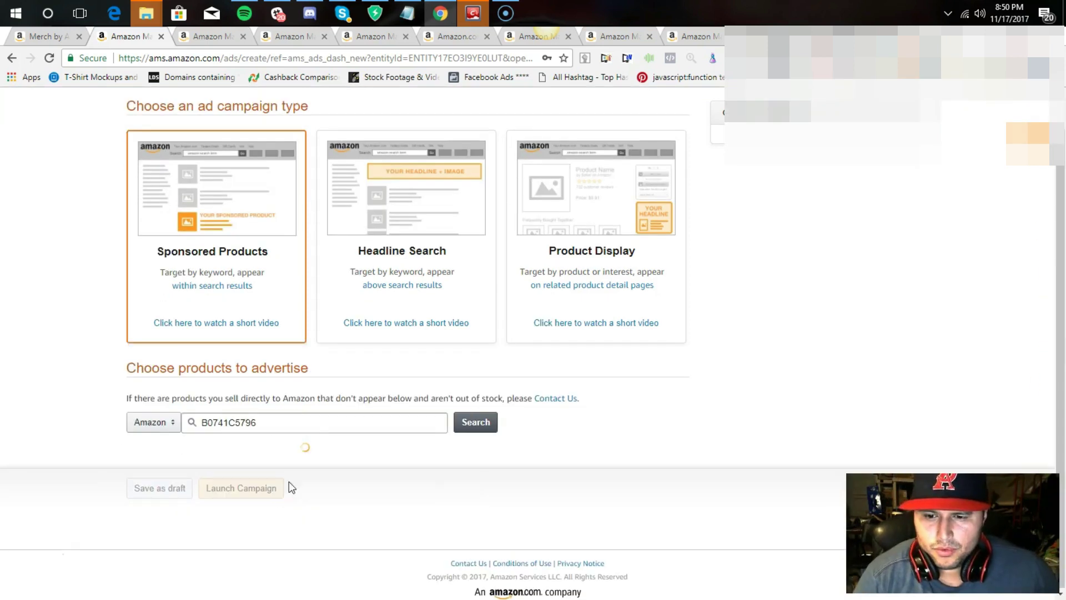
Add the Womens Cool Registered Nurse black T-shirt and delete the prefilled campaign name.
{"action": "left_click_drag", "start_coordinate": [1054, 250], "coordinate": [1049, 402]}
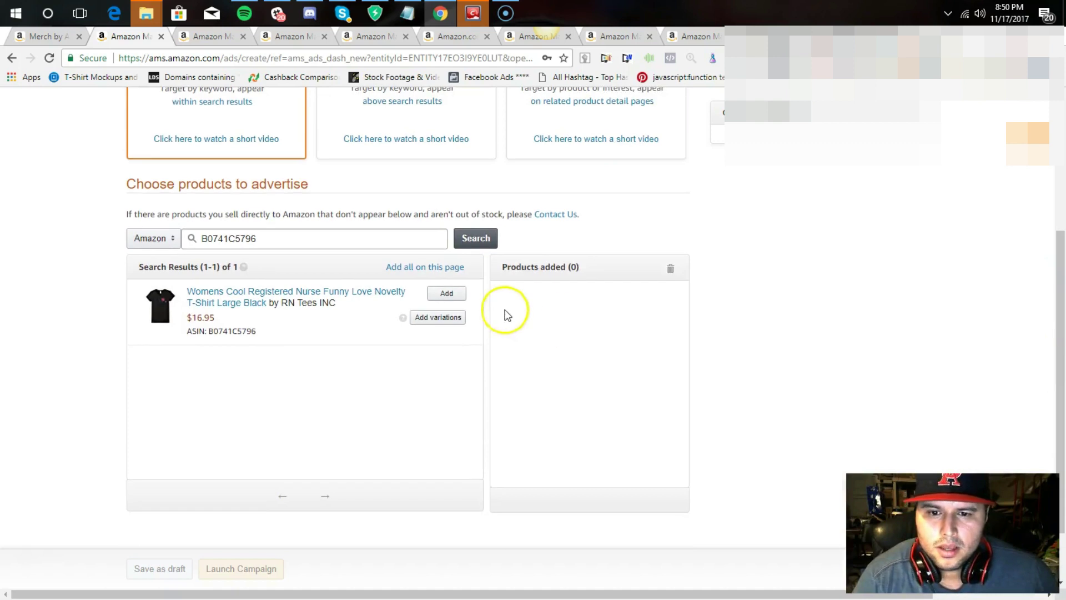
{"action": "left_click", "coordinate": [457, 296]}
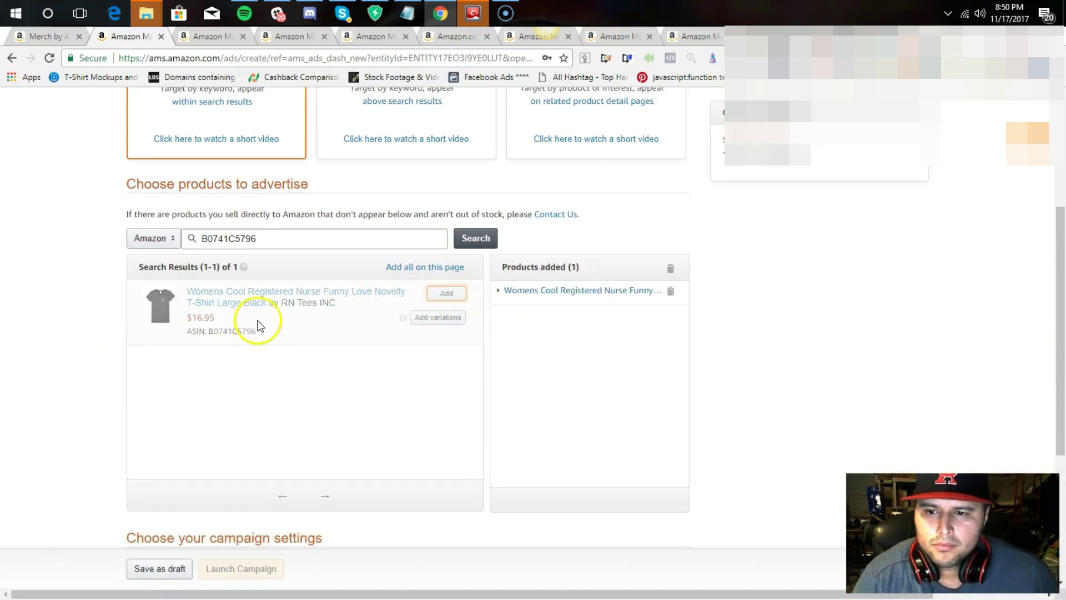
{"action": "left_click_drag", "start_coordinate": [1054, 309], "coordinate": [1055, 401]}
{"action": "left_click", "coordinate": [345, 387]}
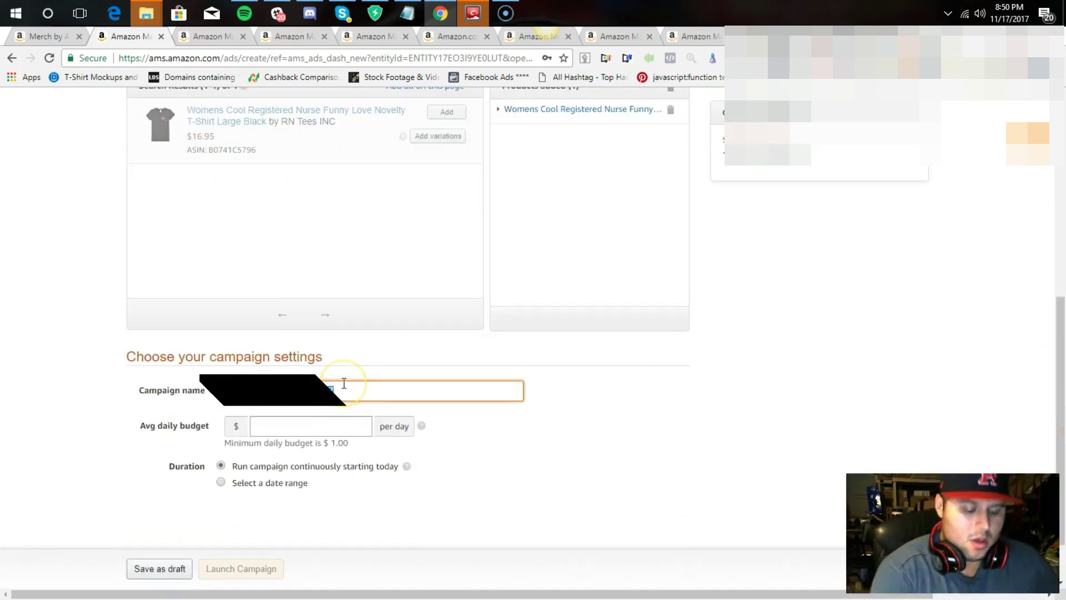
{"action": "key", "text": "BackSpace"}
{"action": "mouse_move", "coordinate": [1058, 314]}
{"action": "left_mouse_down"}
{"action": "mouse_move", "coordinate": [1054, 281]}
{"action": "mouse_move", "coordinate": [1061, 298]}
{"action": "left_mouse_up"}
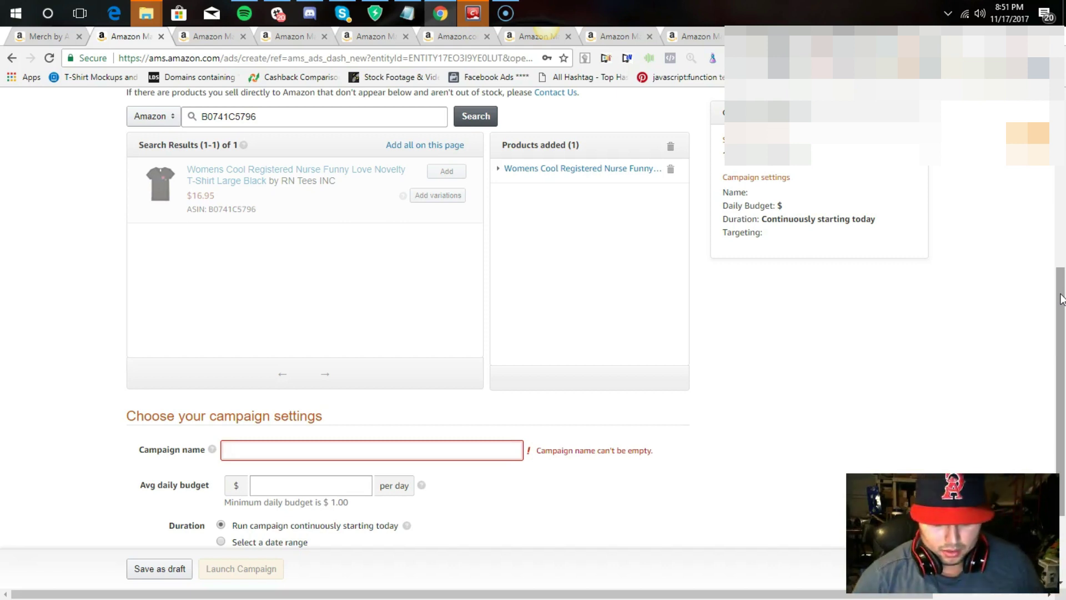
Replace the draft 'Christmas shirt' name with 'Nurse shirt' and enter a 5.00 daily budget.
{"action": "type", "text": "Chrus"}
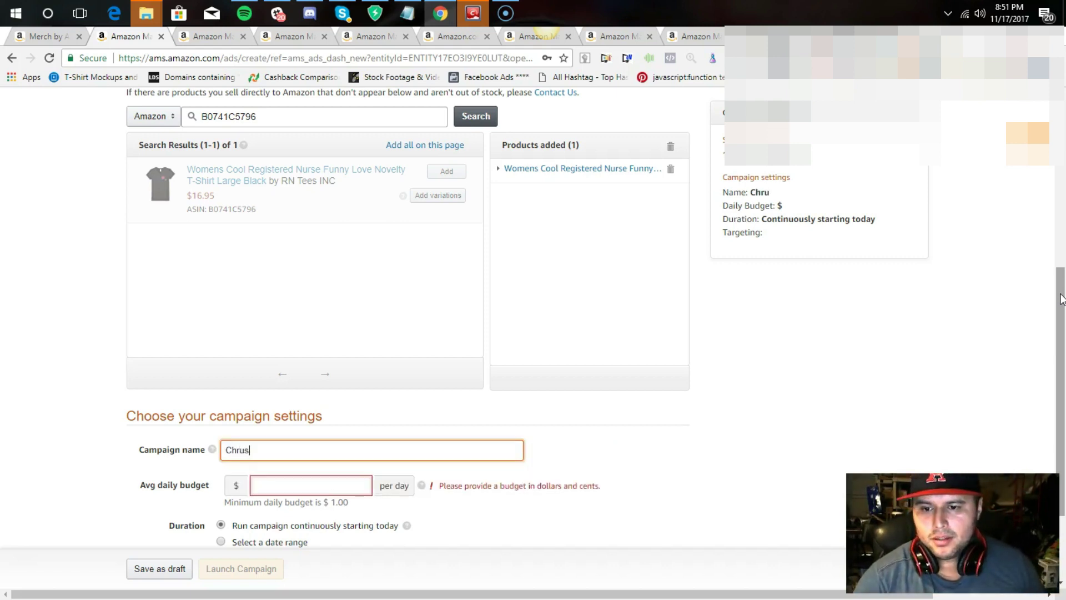
{"action": "key", "text": "BackSpace"}
{"action": "key", "text": "BackSpace"}
{"action": "type", "text": "ist"}
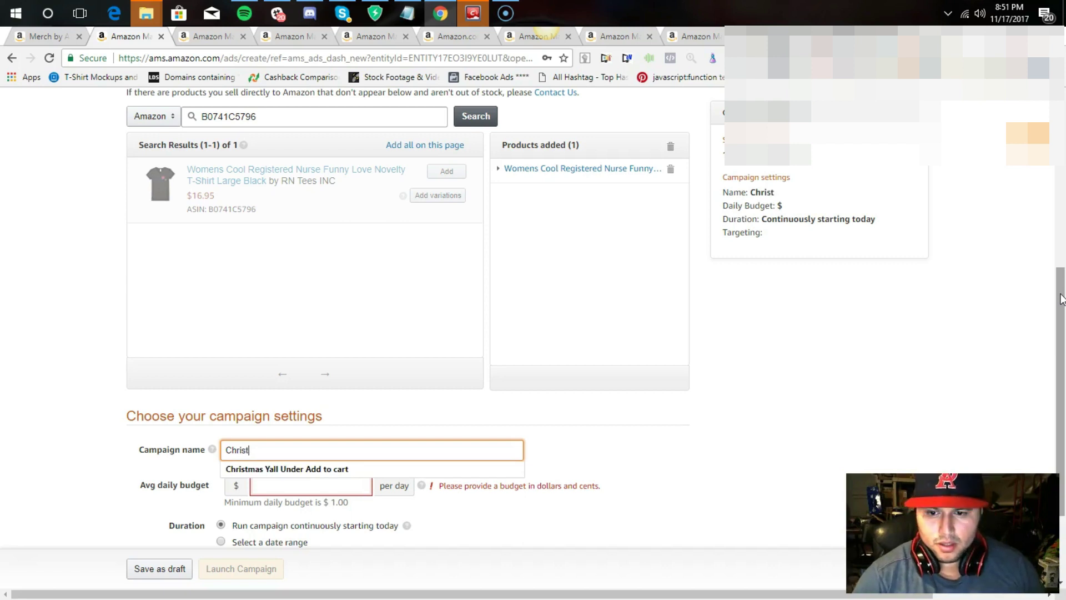
{"action": "type", "text": "mas shi"}
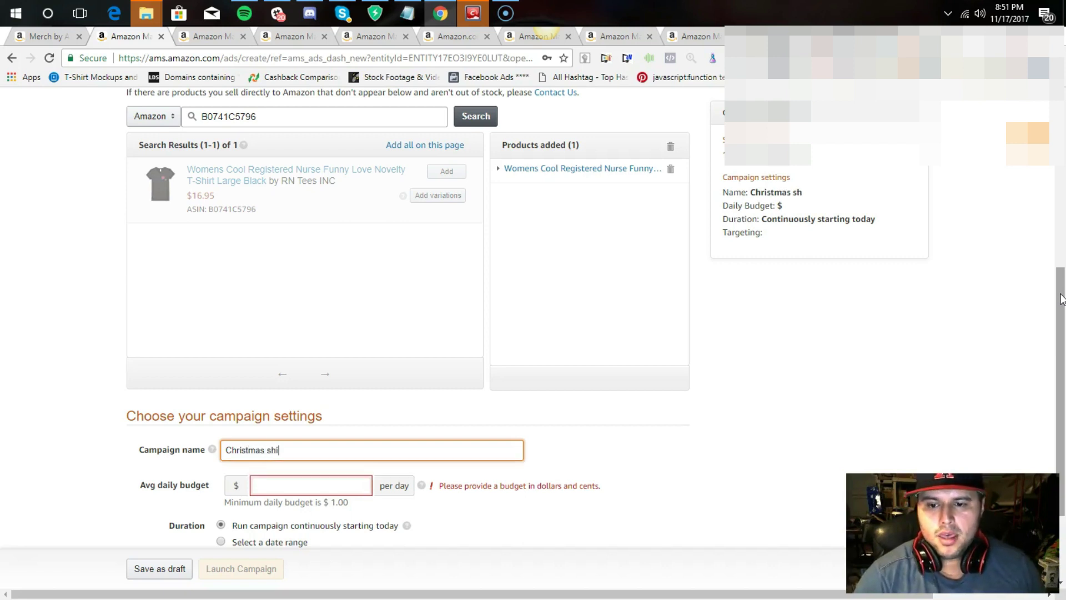
{"action": "type", "text": "rt"}
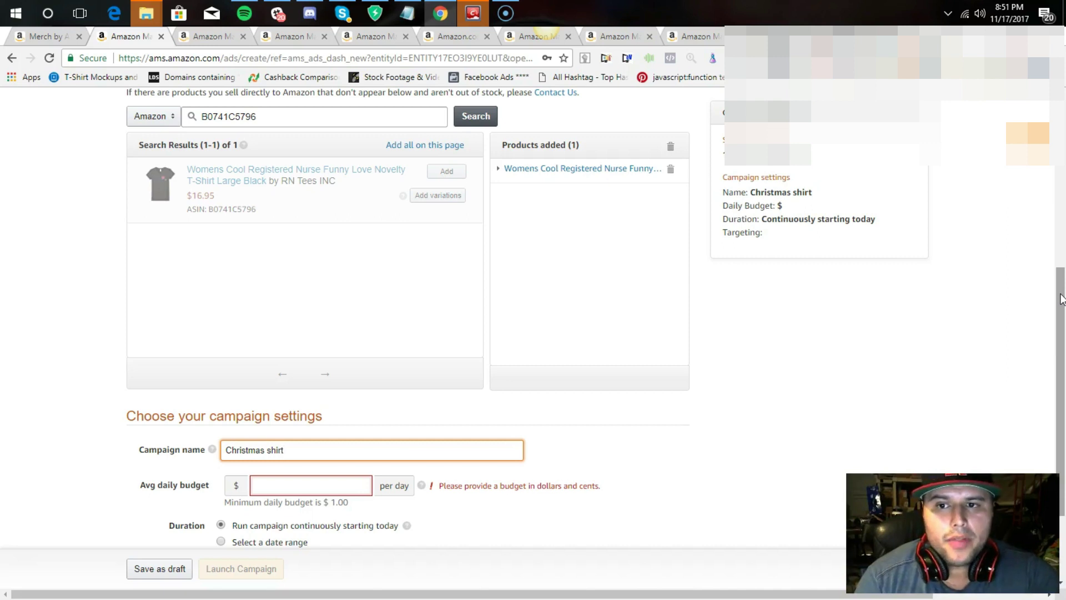
{"action": "key", "text": "BackSpace"}
{"action": "key", "text": "BackSpace"}
{"action": "key", "text": "BackSpace"}
{"action": "key", "text": "BackSpace"}
{"action": "key", "text": "BackSpace"}
{"action": "key", "text": "BackSpace"}
{"action": "key", "text": "BackSpace"}
{"action": "key", "text": "BackSpace"}
{"action": "key", "text": "BackSpace"}
{"action": "key", "text": "BackSpace"}
{"action": "key", "text": "BackSpace"}
{"action": "key", "text": "BackSpace"}
{"action": "key", "text": "BackSpace"}
{"action": "key", "text": "BackSpace"}
{"action": "key", "text": "BackSpace"}
{"action": "type", "text": "Nurse shirt"}
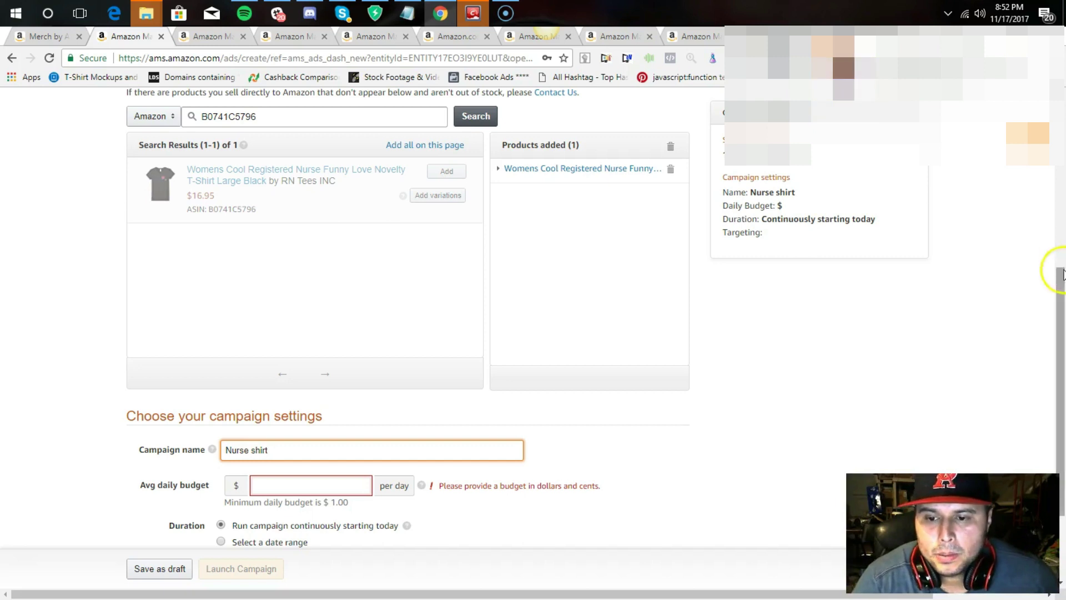
{"action": "left_click", "coordinate": [333, 485]}
{"action": "type", "text": "5.00"}
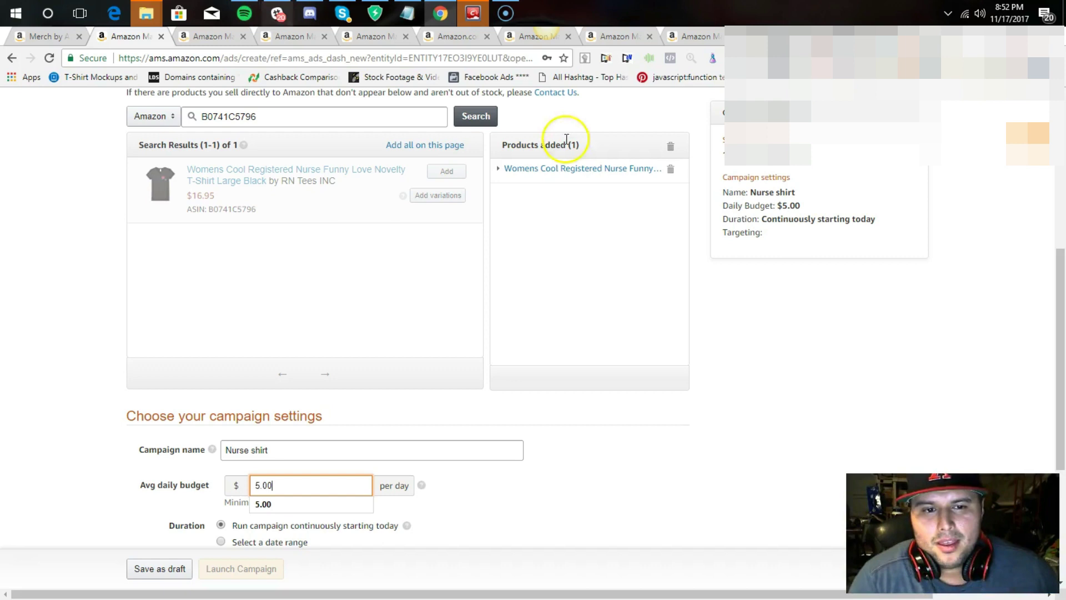
{"action": "left_click_drag", "start_coordinate": [1058, 280], "coordinate": [772, 387]}
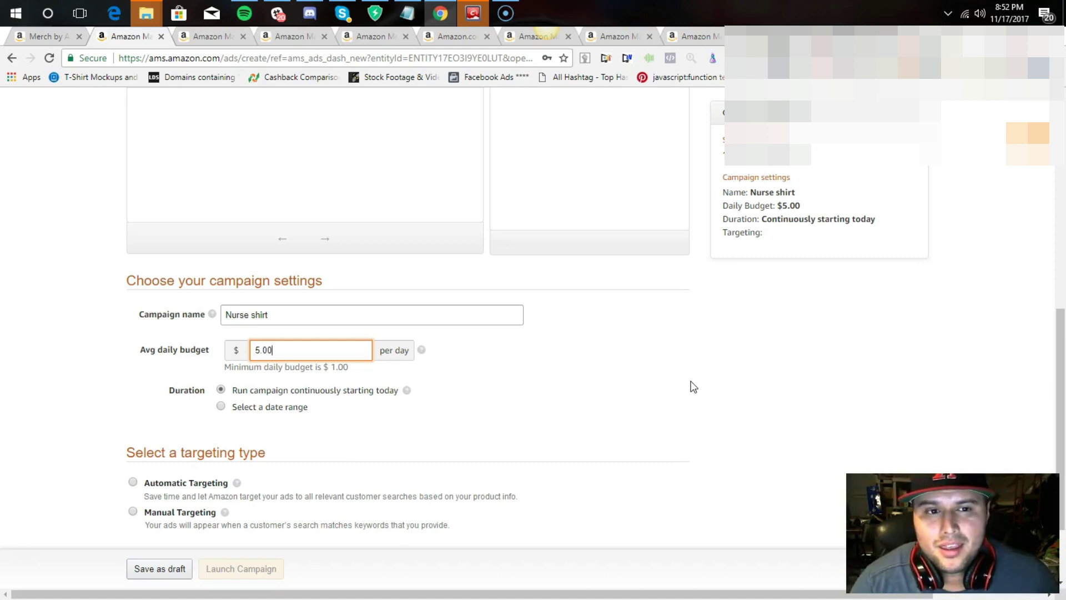
{"action": "left_click_drag", "start_coordinate": [1054, 332], "coordinate": [1054, 357]}
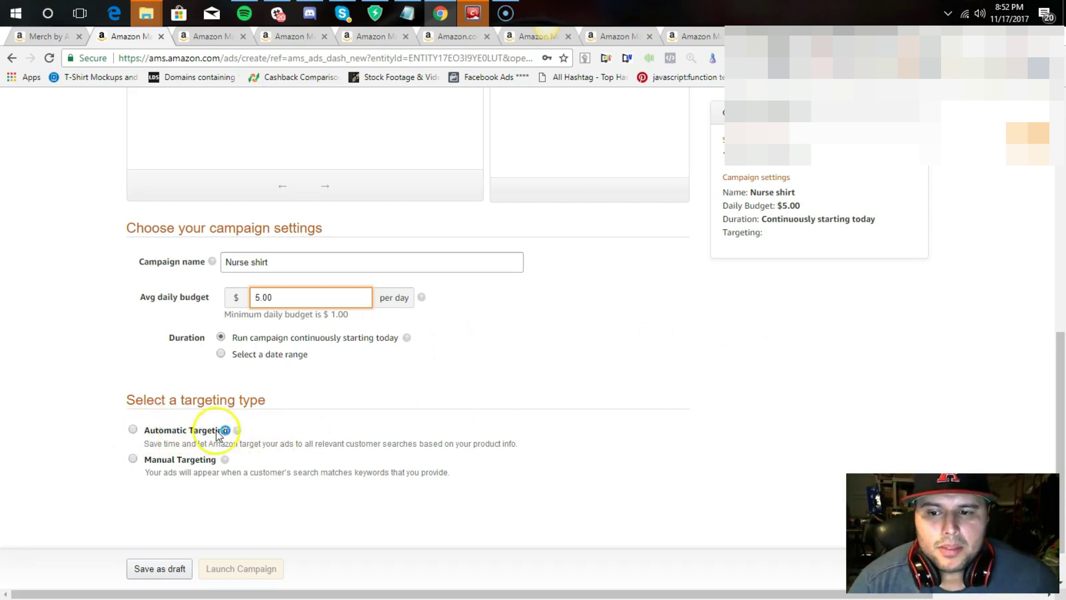
Compare Manual Targeting's options, then settle on Automatic Targeting with its $0.25 CPC bid.
{"action": "left_click", "coordinate": [133, 430]}
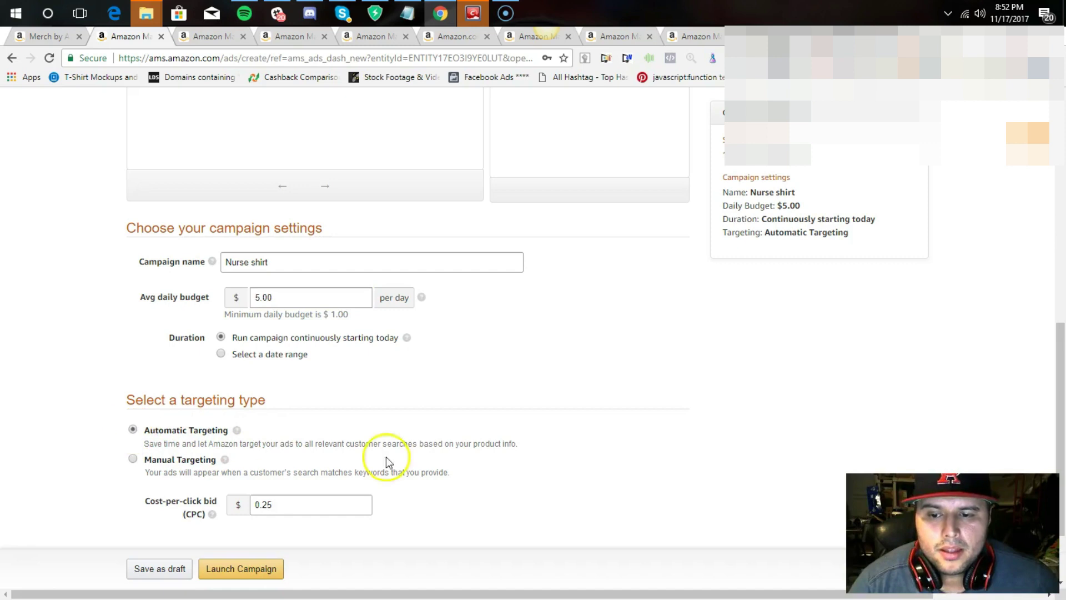
{"action": "mouse_move", "coordinate": [1054, 374]}
{"action": "left_mouse_down"}
{"action": "mouse_move", "coordinate": [1059, 409]}
{"action": "mouse_move", "coordinate": [1059, 390]}
{"action": "left_mouse_up"}
{"action": "left_click", "coordinate": [133, 398]}
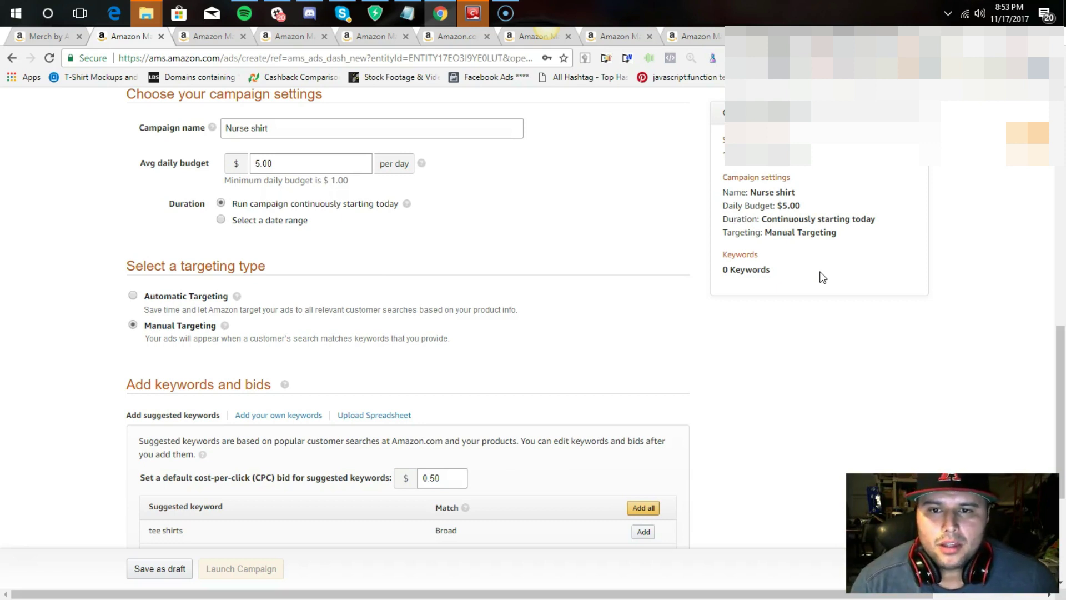
{"action": "left_click", "coordinate": [750, 273]}
{"action": "left_click", "coordinate": [255, 310]}
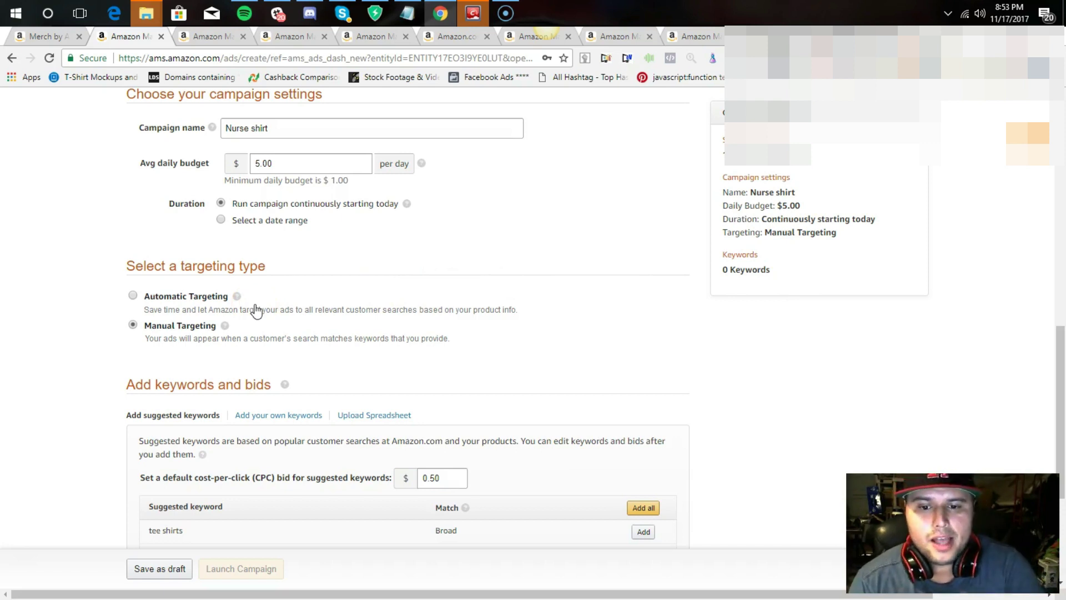
{"action": "left_click", "coordinate": [148, 299]}
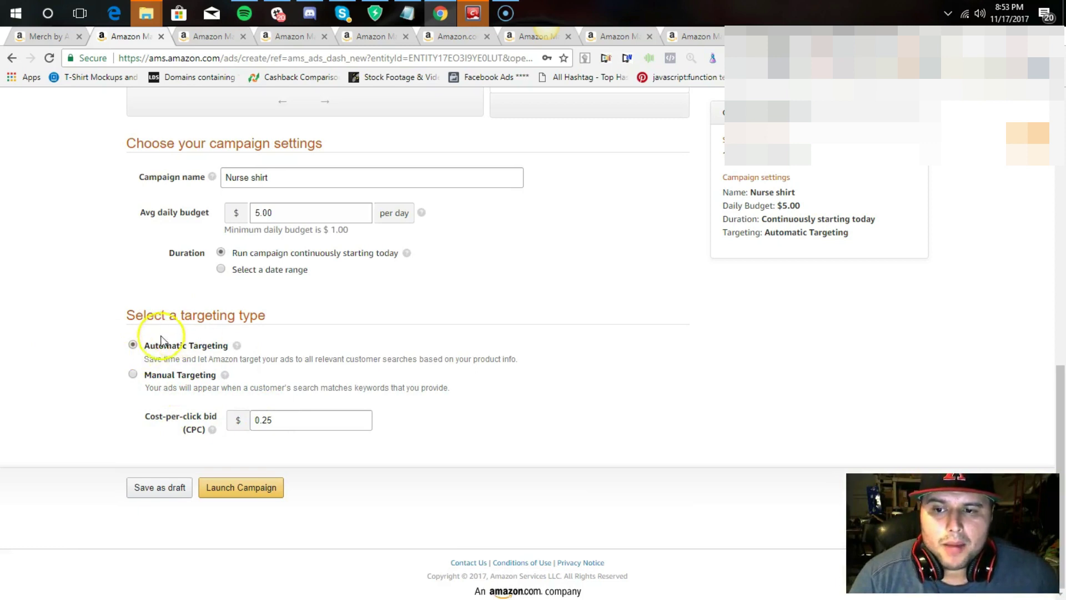
{"action": "left_click_drag", "start_coordinate": [180, 346], "coordinate": [229, 346]}
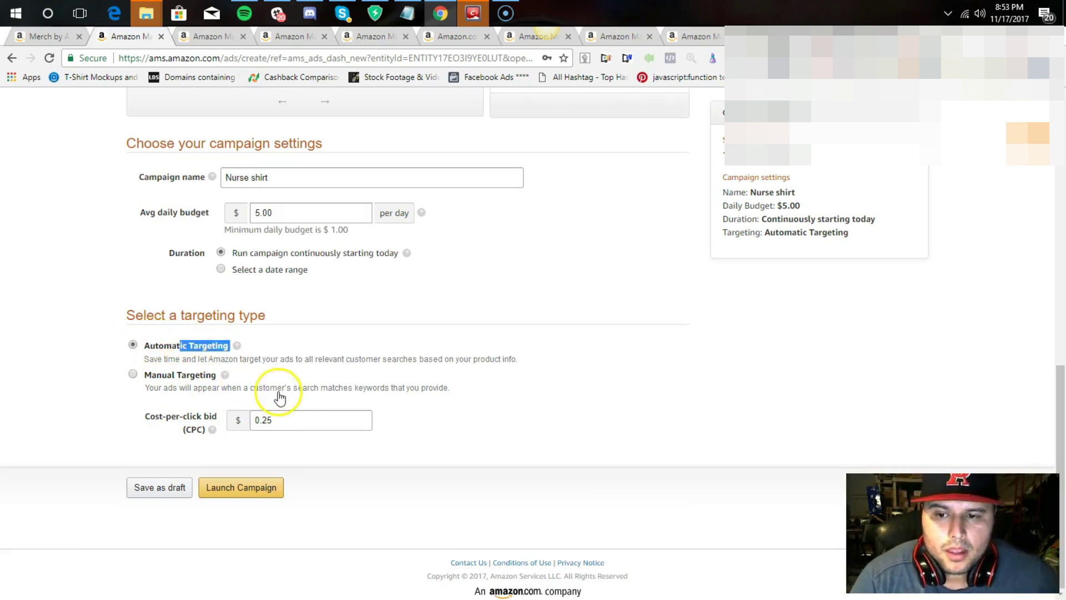
{"action": "left_click", "coordinate": [283, 418]}
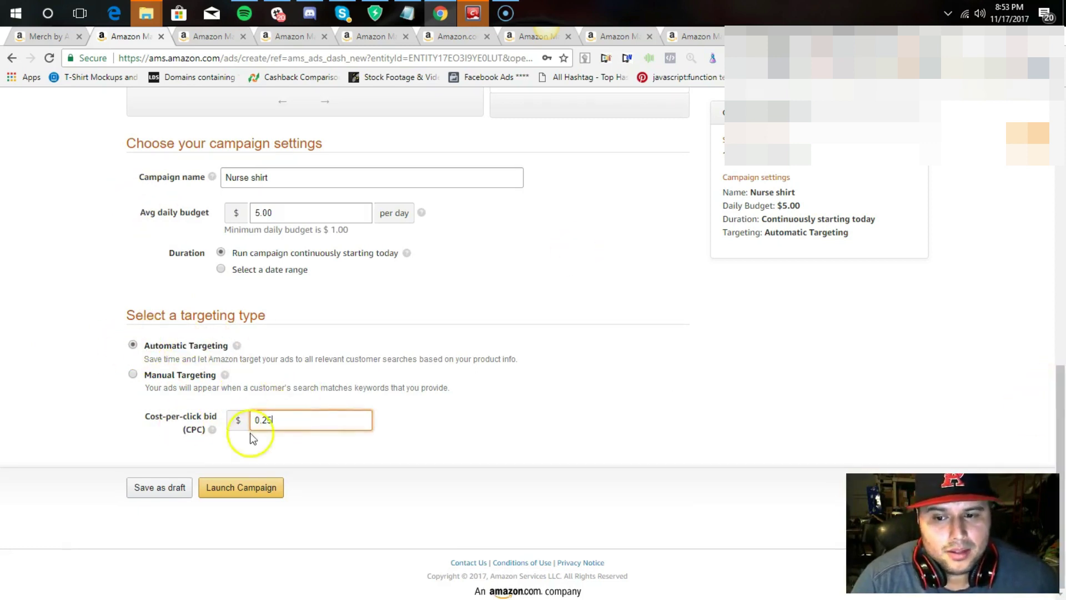
{"action": "key", "text": "BackSpace"}
{"action": "key", "text": "BackSpace"}
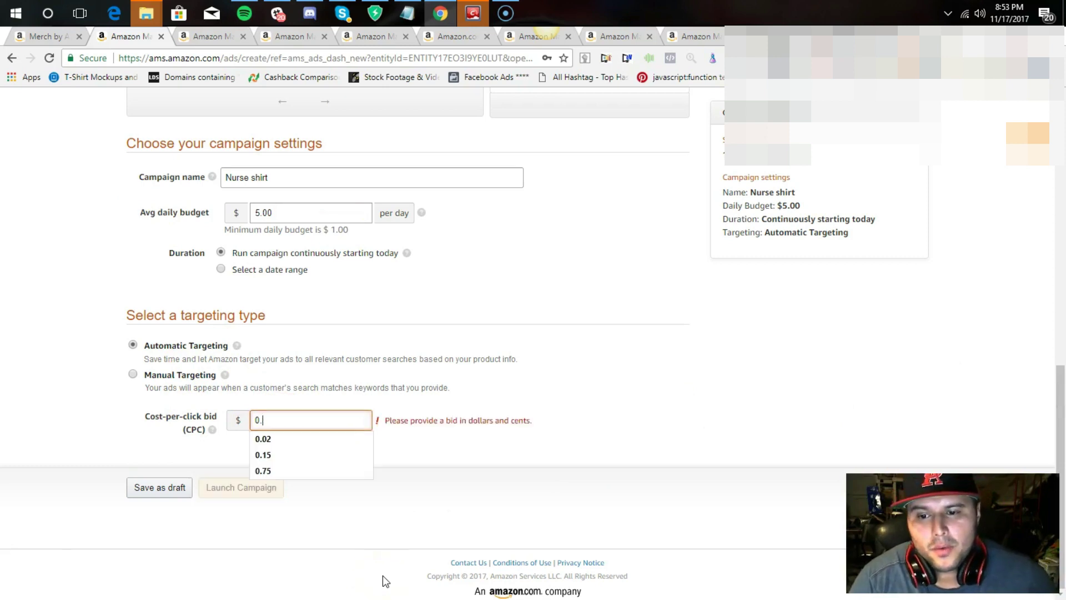
{"action": "type", "text": "50"}
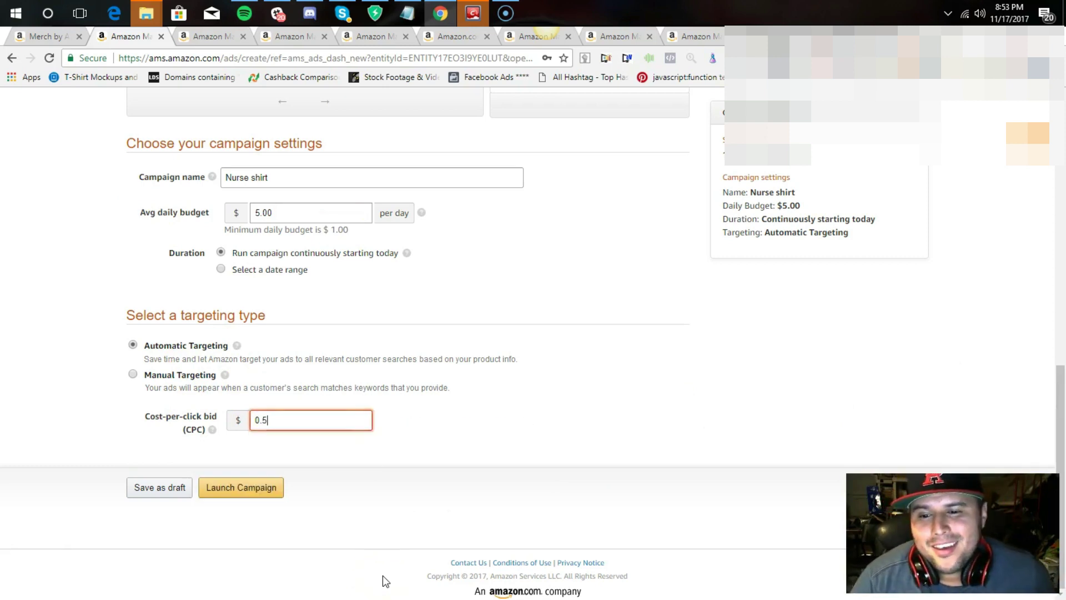
{"action": "key", "text": "BackSpace"}
{"action": "key", "text": "BackSpace"}
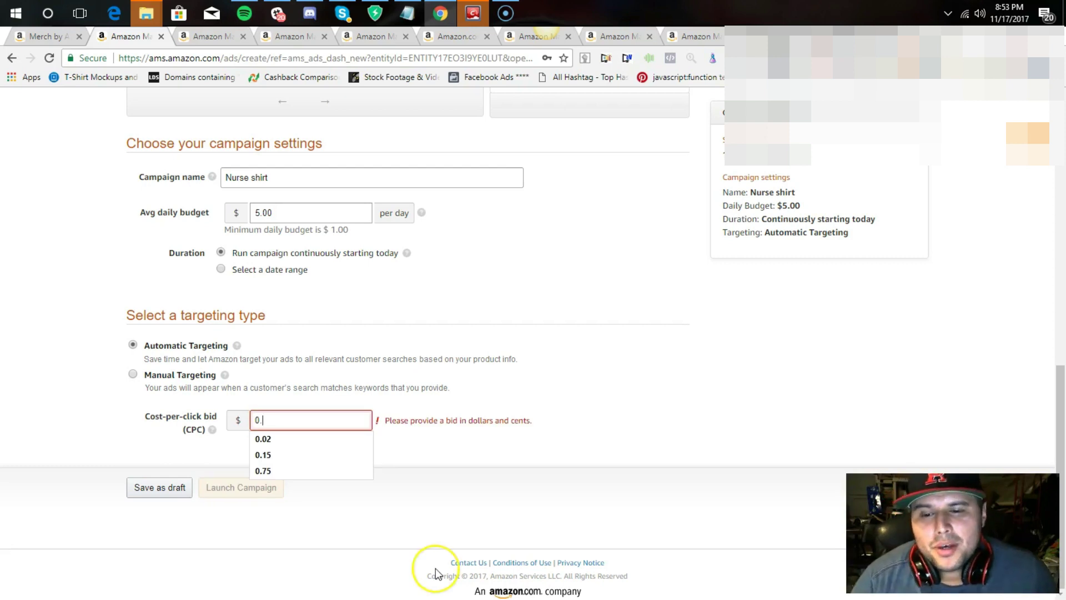
{"action": "type", "text": "25"}
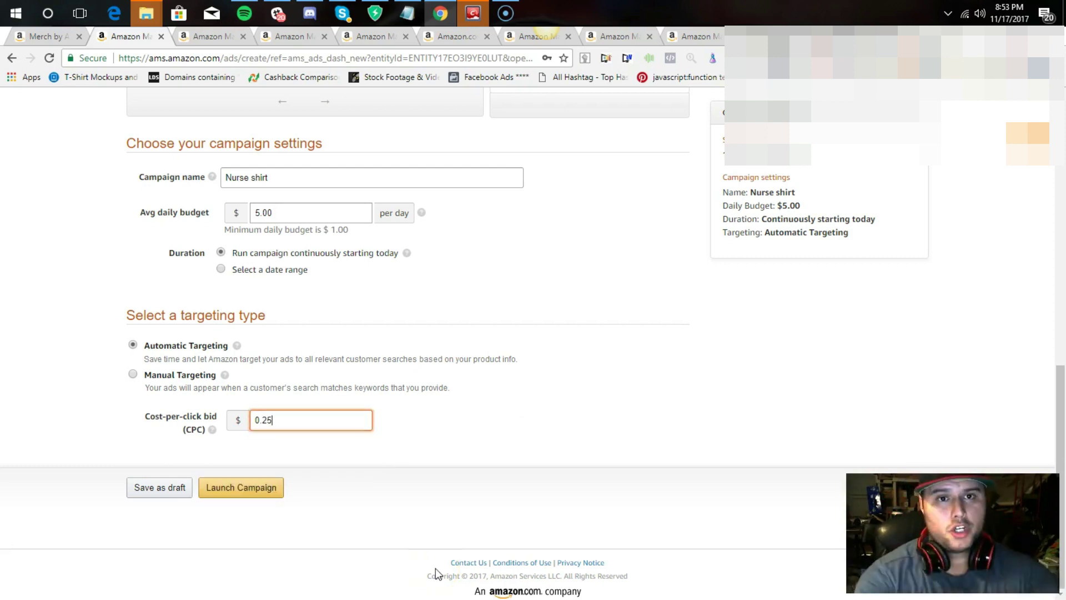